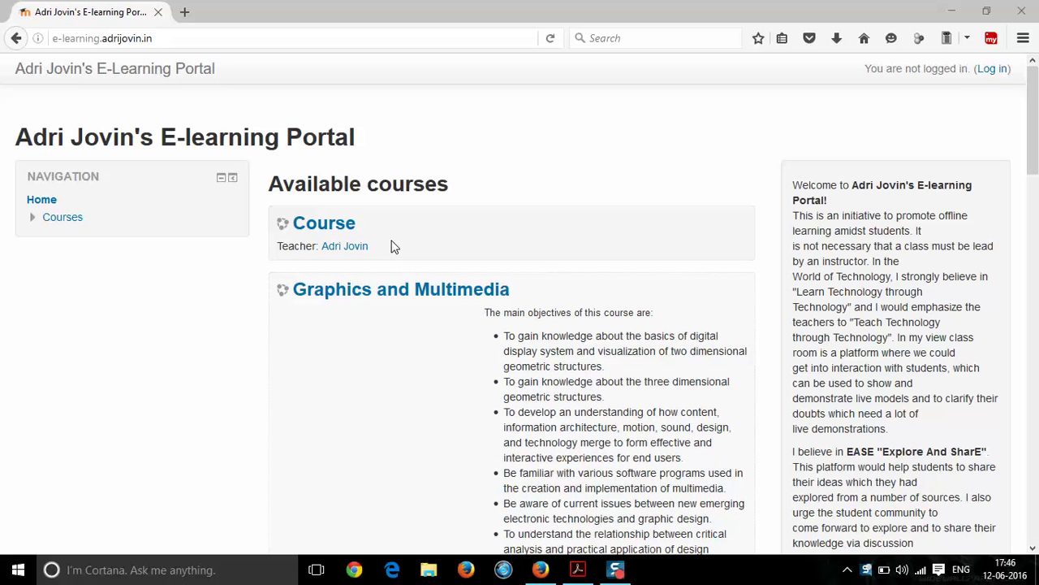
Log in to the e-learning portal with the remembered admin username and open the course named Course.
{"action": "left_click", "coordinate": [991, 73]}
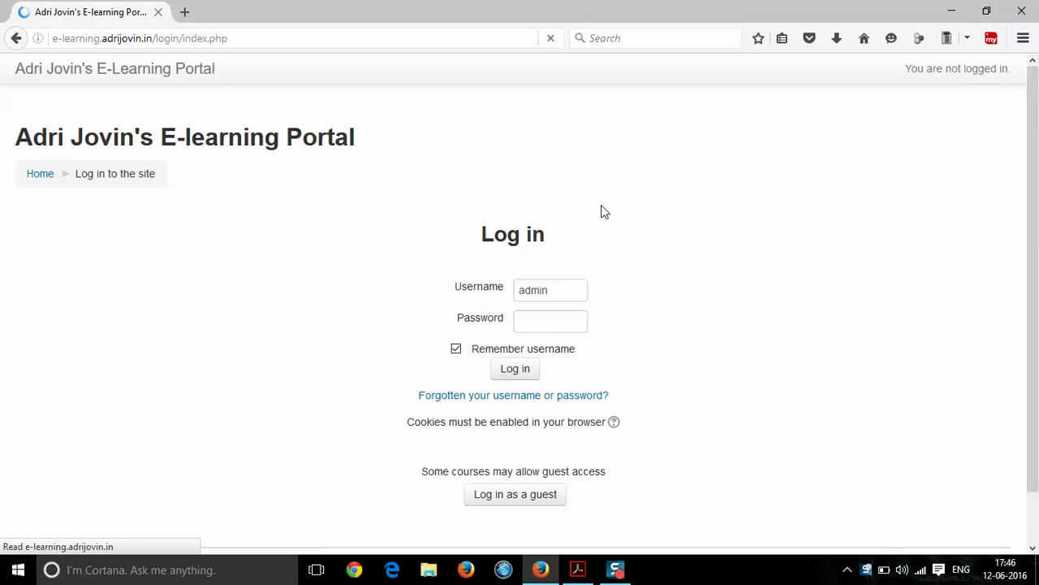
{"action": "left_click", "coordinate": [519, 369]}
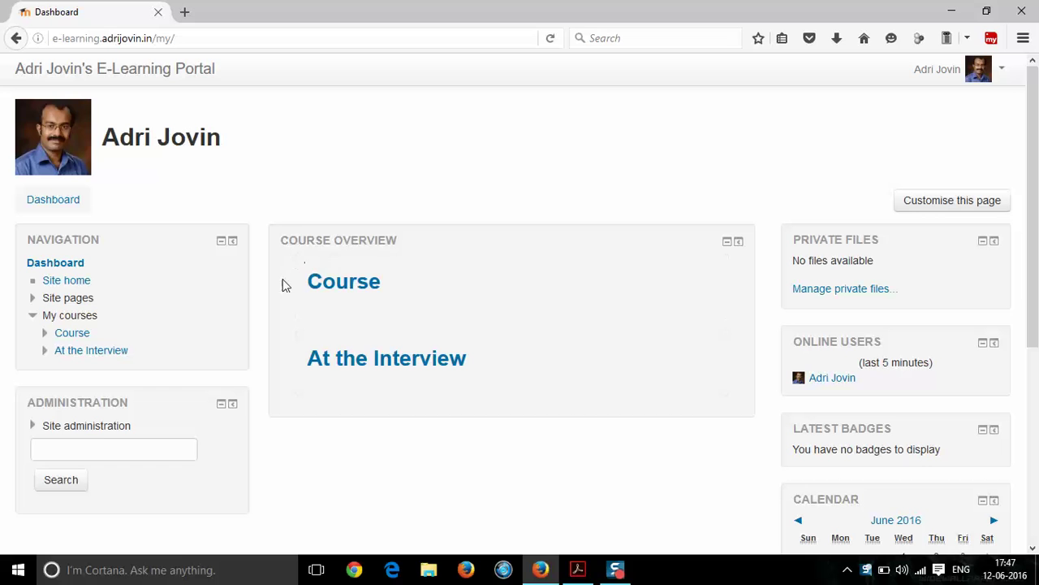
{"action": "left_click", "coordinate": [331, 294]}
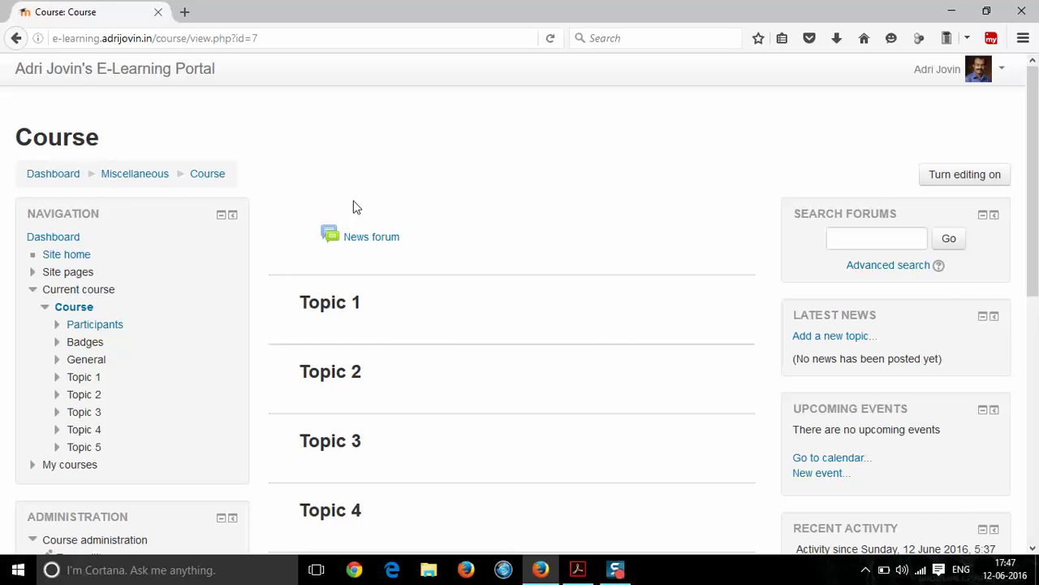
Open the question import page of the course's question bank and choose Aiken format as the file format.
{"action": "left_click_drag", "start_coordinate": [1035, 144], "coordinate": [1037, 303]}
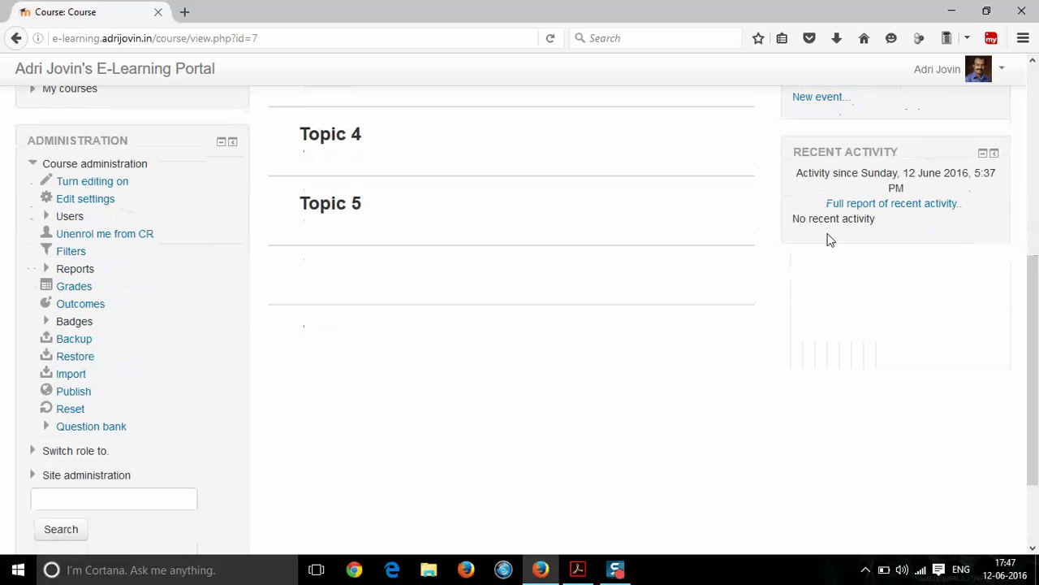
{"action": "left_click", "coordinate": [104, 433]}
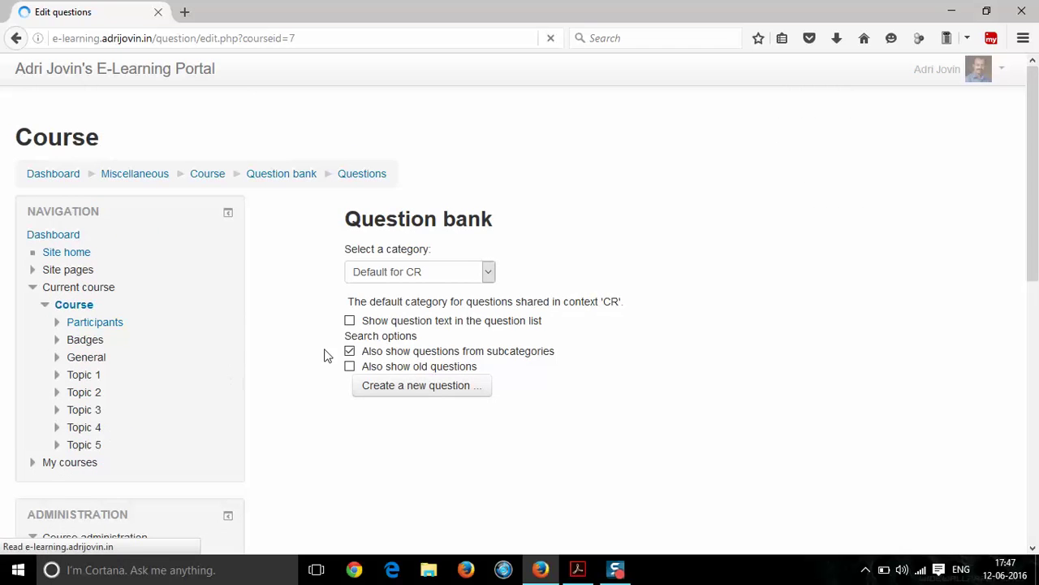
{"action": "left_click_drag", "start_coordinate": [1033, 105], "coordinate": [1037, 309]}
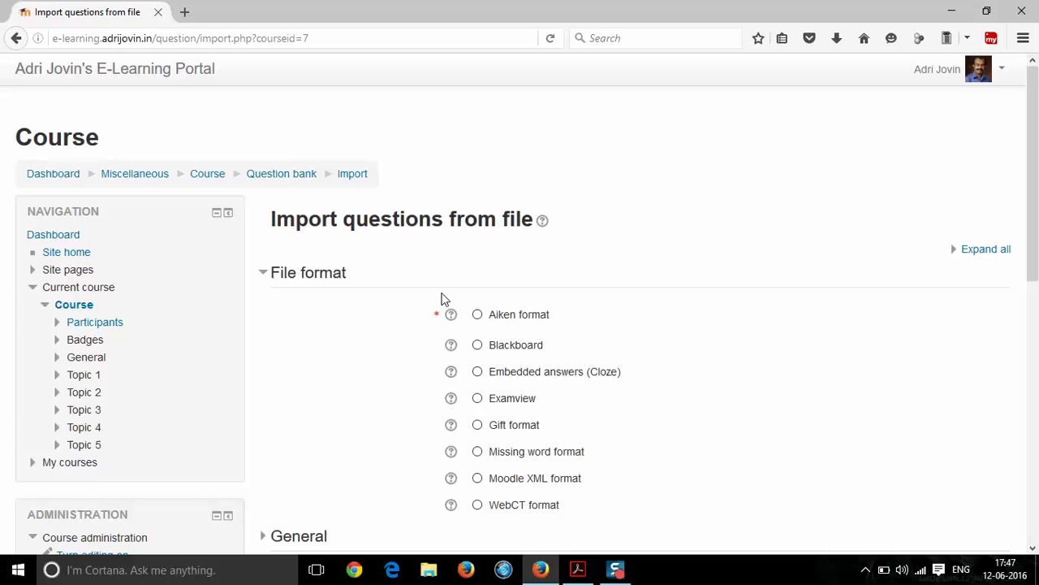
{"action": "left_click", "coordinate": [478, 320]}
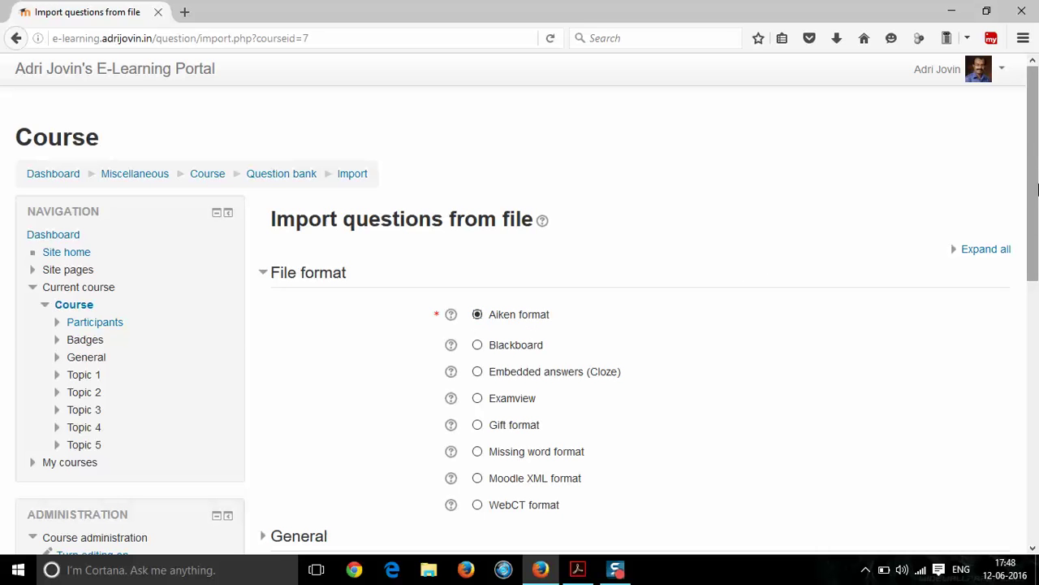
{"action": "scroll", "coordinate": [1038, 229], "scroll_direction": "down", "scroll_amount": 3}
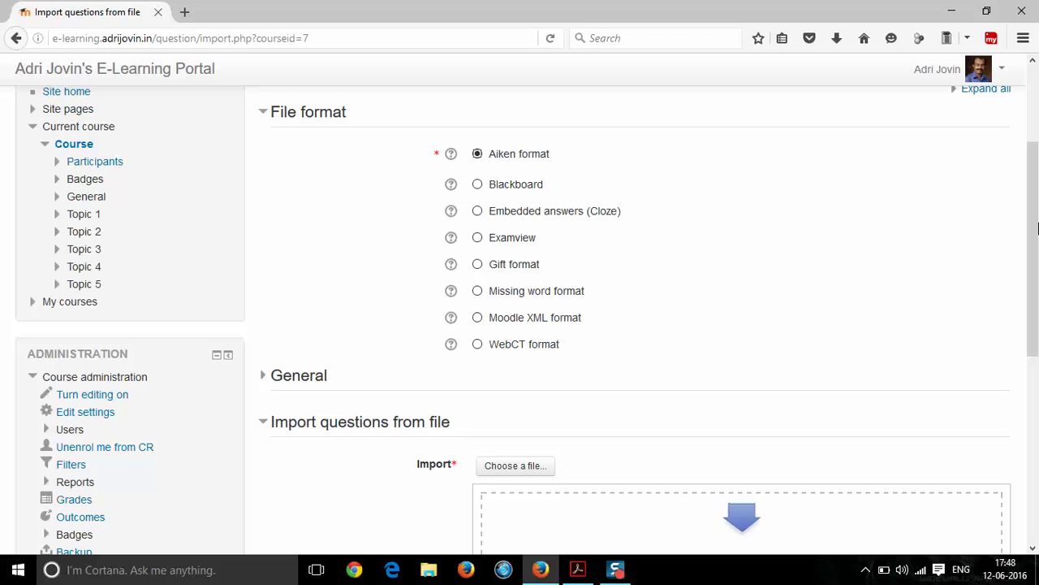
Switch to a new blank Notepad document by running notepad.
{"action": "key", "text": "super+r"}
{"action": "type", "text": "NO"}
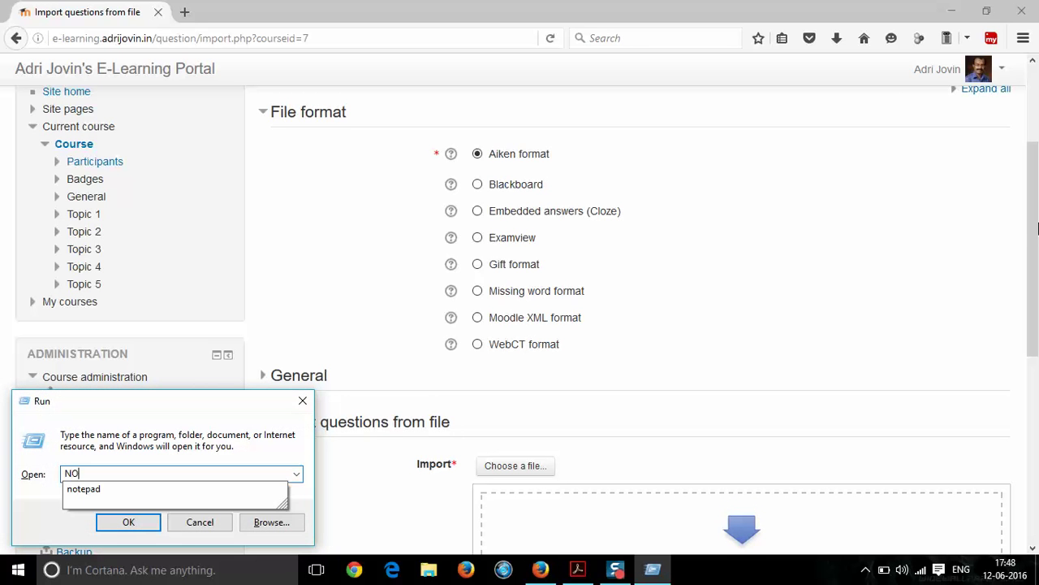
{"action": "type", "text": "TEAD"}
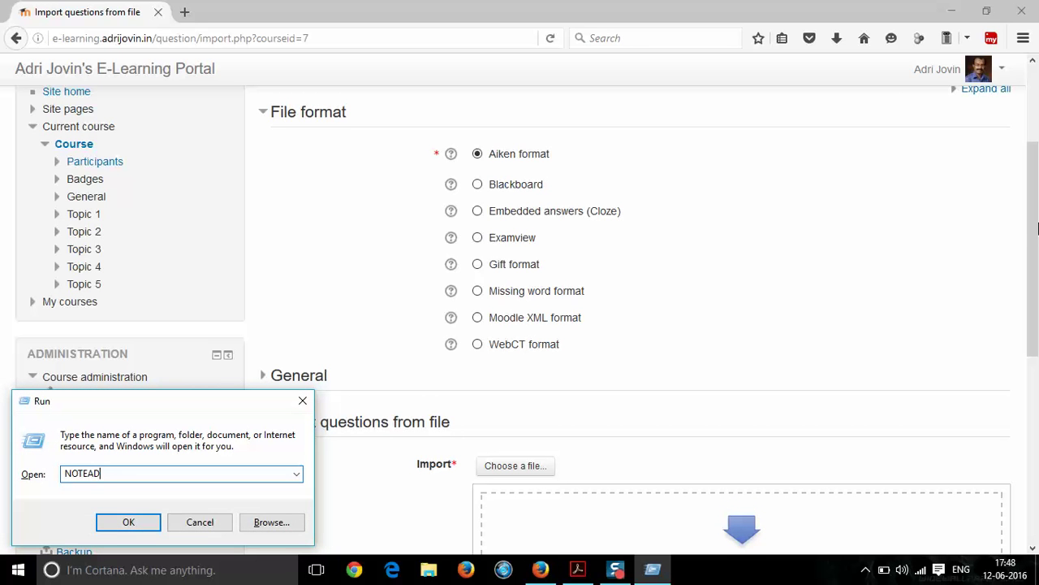
{"action": "key", "text": "BackSpace"}
{"action": "key", "text": "BackSpace"}
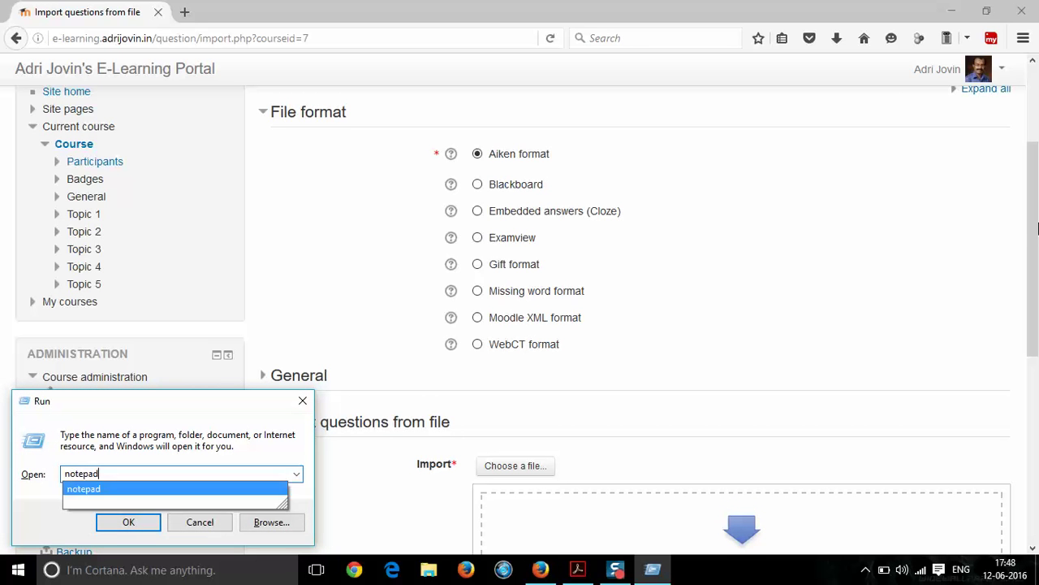
{"action": "key", "text": "Down"}
{"action": "key", "text": "Return"}
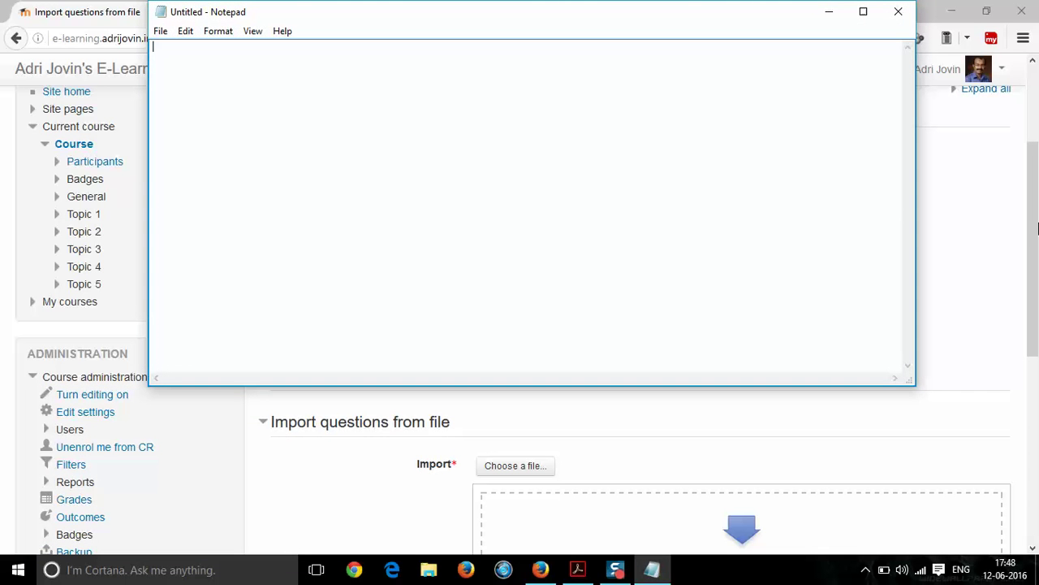
Write "This is a question" followed by the options "A. ANSWER1", "B. ANSWER2", "C. ANSWER3" and "D. ANSWER4" on separate lines.
{"action": "type", "text": "This is a question"}
{"action": "key", "text": "Return"}
{"action": "type", "text": "A."}
{"action": "type", "text": "ANSWRR"}
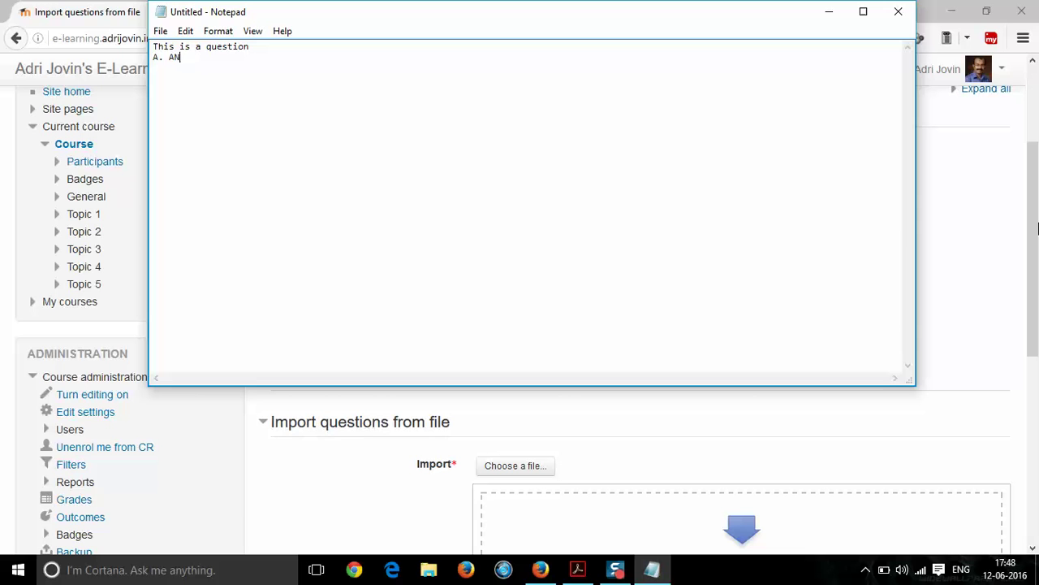
{"action": "key", "text": "BackSpace"}
{"action": "key", "text": "BackSpace"}
{"action": "type", "text": "ER1"}
{"action": "key", "text": "Return"}
{"action": "type", "text": "B. ANSWER2"}
{"action": "key", "text": "Return"}
{"action": "type", "text": "C. ANSWER3"}
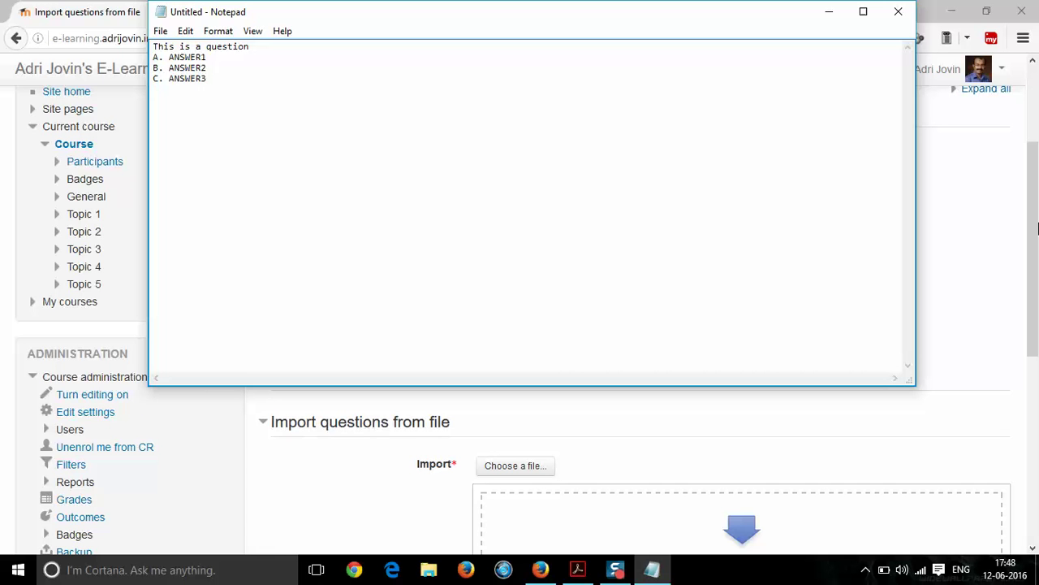
{"action": "key", "text": "Return"}
{"action": "type", "text": "D. ANSWER4"}
{"action": "key", "text": "Return"}
Add the line "ANSWER: C" below the options, using the On-Screen Keyboard for the colon, and minimize that keyboard.
{"action": "type", "text": "ANSWER"}
{"action": "key", "text": "super"}
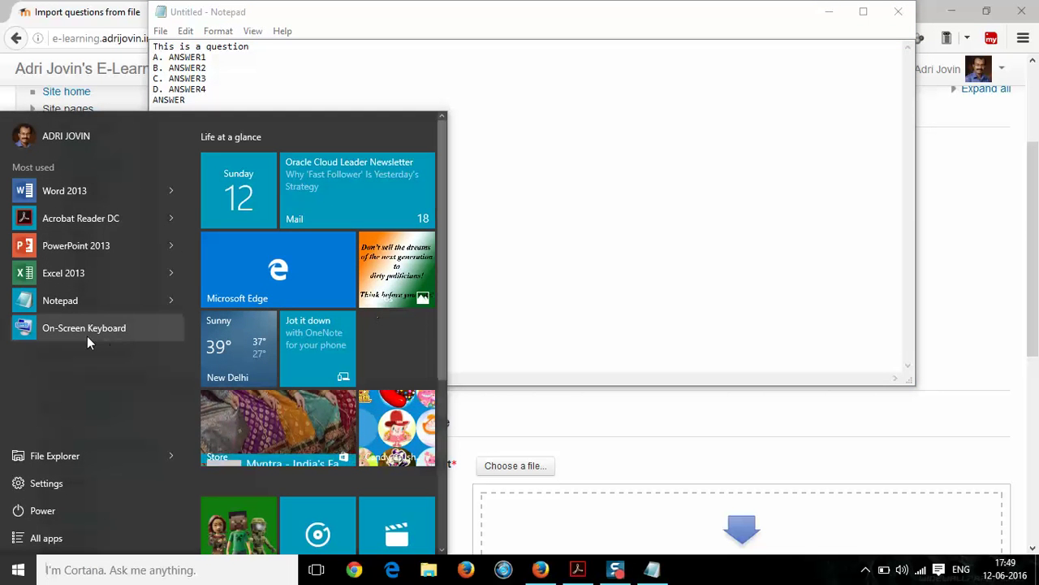
{"action": "key", "text": "Escape"}
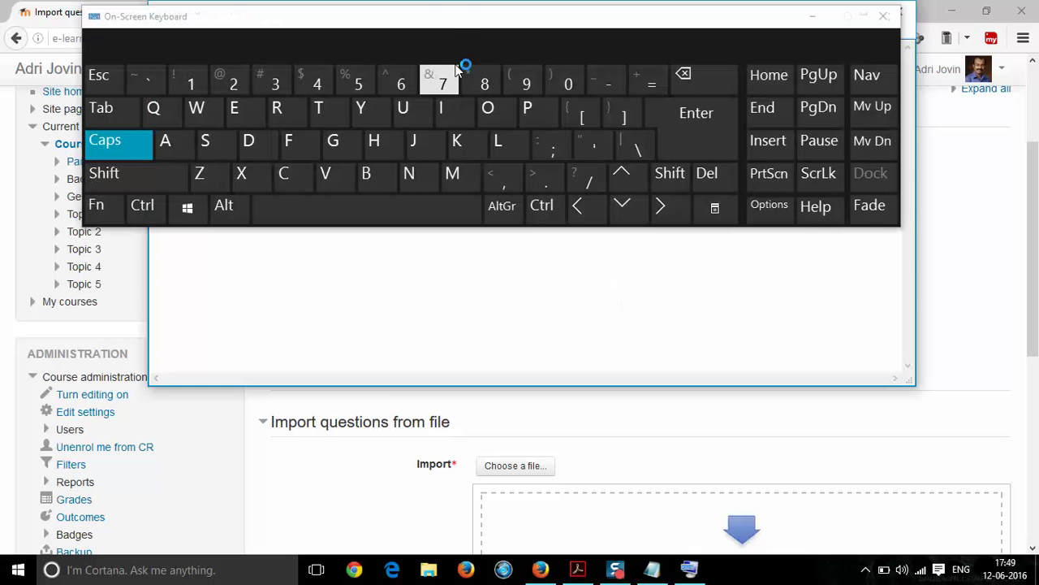
{"action": "left_click_drag", "start_coordinate": [443, 24], "coordinate": [406, 324]}
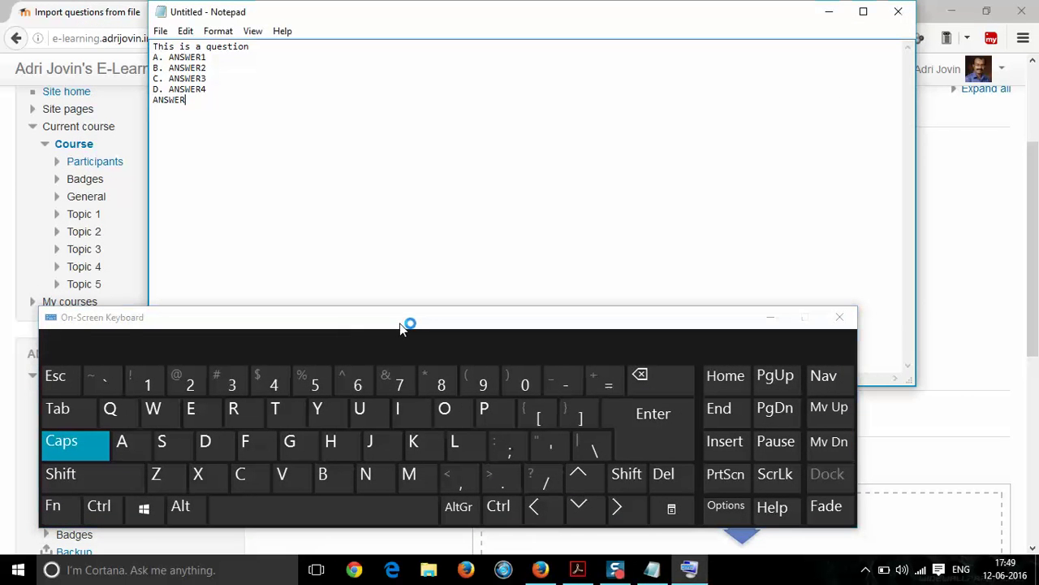
{"action": "left_click", "coordinate": [512, 449], "text": "shift"}
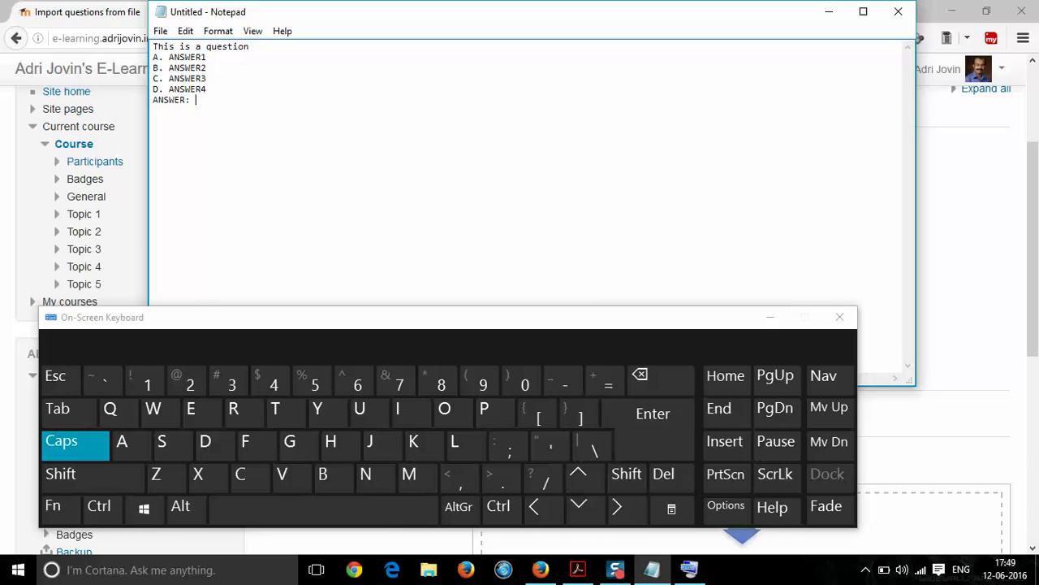
{"action": "key", "text": "Caps_Lock"}
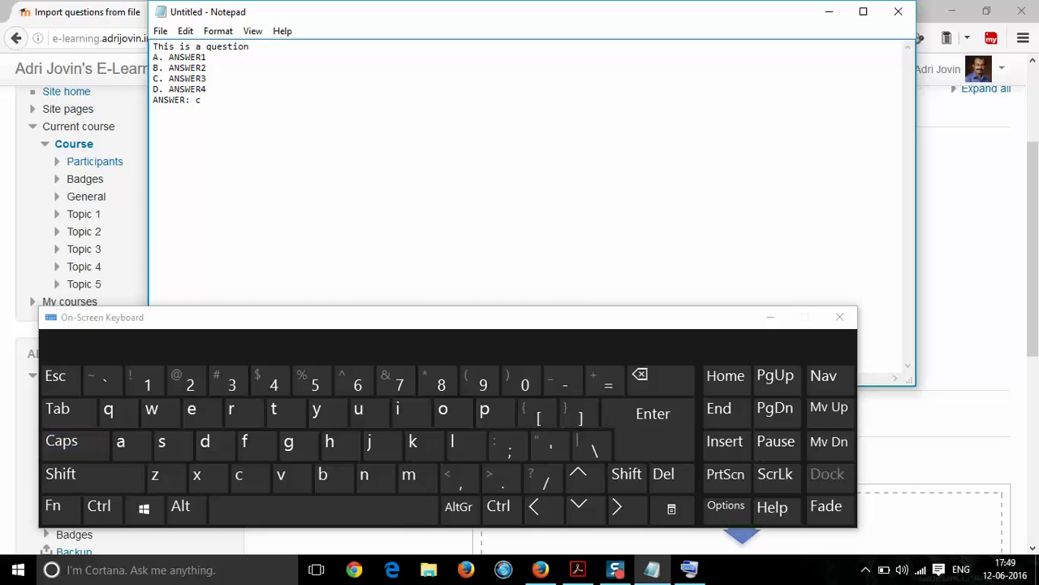
{"action": "key", "text": "Caps_Lock"}
{"action": "type", "text": "C"}
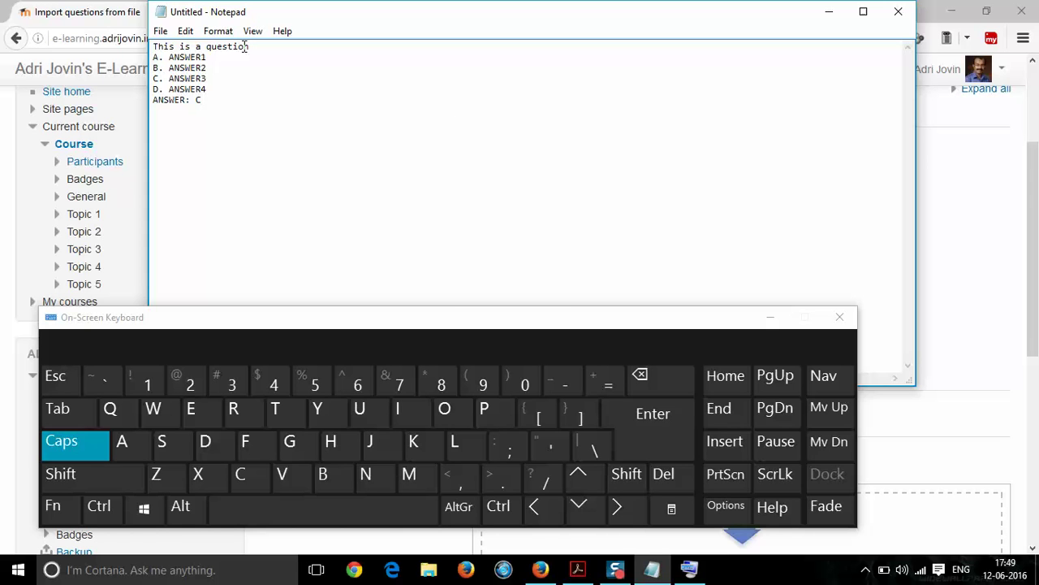
{"action": "left_click", "coordinate": [771, 321]}
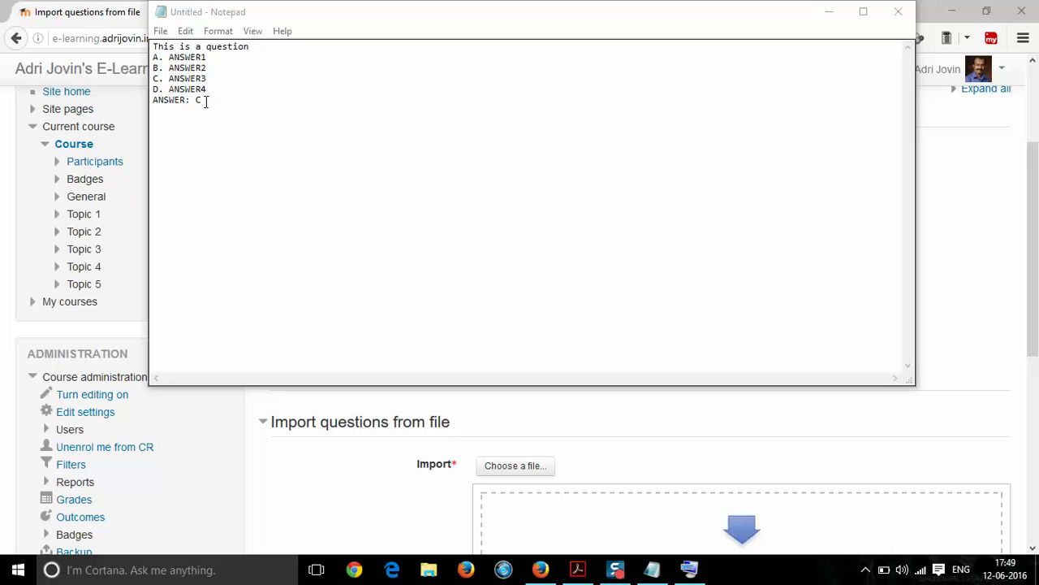
Leave a blank line after the first question and write "WHAT IS THE SQUARE OF 2" in capitals as the second question.
{"action": "left_click", "coordinate": [205, 101]}
{"action": "key", "text": "Return"}
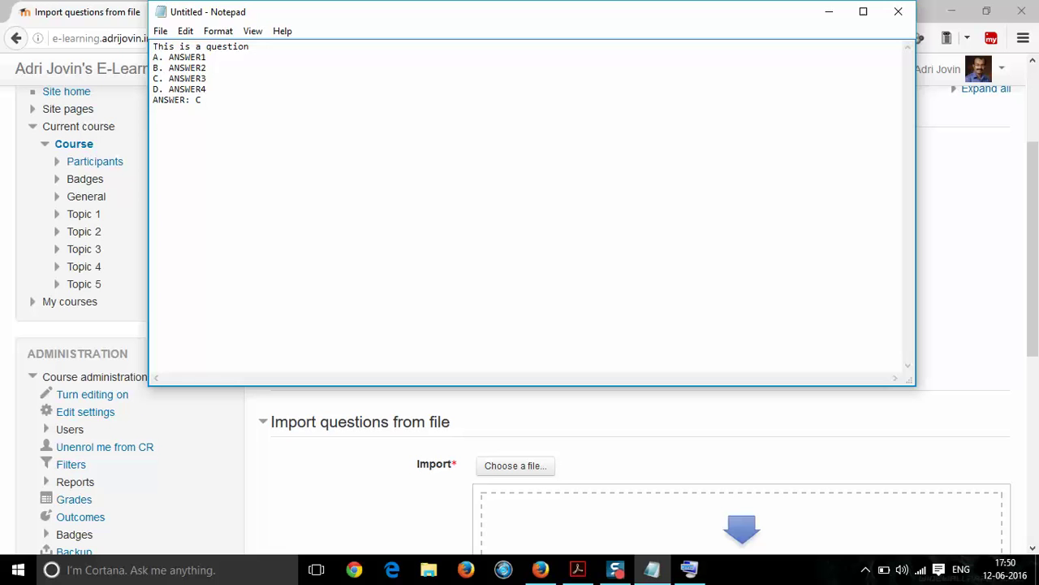
{"action": "type", "text": "wHAT IS THE SQUARE OF 2"}
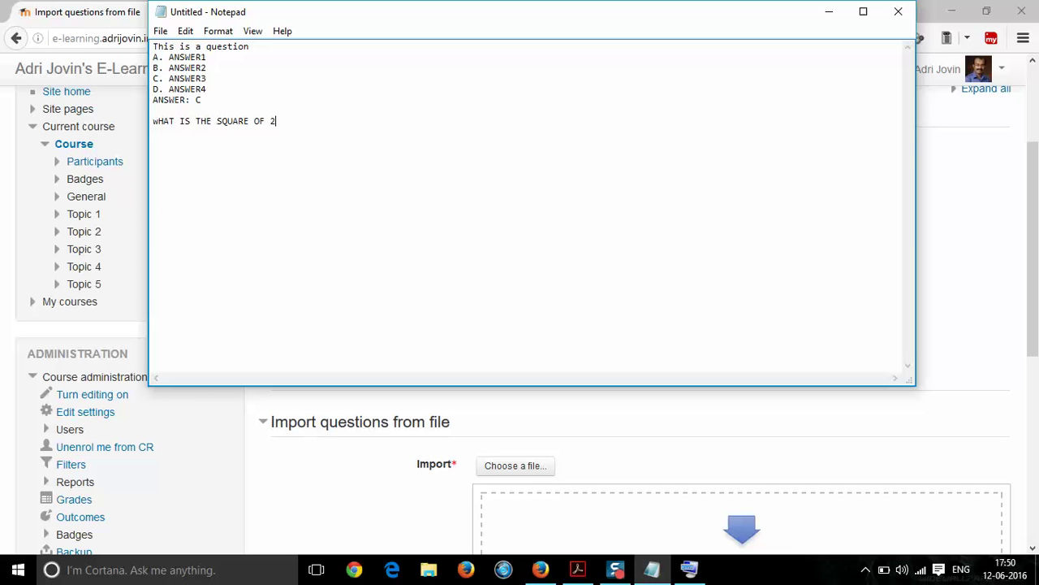
{"action": "left_click", "coordinate": [159, 121]}
{"action": "key", "text": "BackSpace"}
{"action": "type", "text": "W"}
Add the options "A. 3", "B. 4", "C. 5" and "D. 6" on separate lines below the second question.
{"action": "type", "text": "A."}
{"action": "type", "text": " 3"}
{"action": "type", "text": "B"}
{"action": "type", "text": ". 4"}
{"action": "key", "text": "Return"}
{"action": "type", "text": "C. 5"}
{"action": "key", "text": "Return"}
{"action": "type", "text": "D,"}
{"action": "type", "text": "."}
{"action": "type", "text": " 6"}
{"action": "key", "text": "Return"}
Add the line "ANSWER: B" below the second question's options, reusing the colon from the first answer line.
{"action": "type", "text": "answ"}
{"action": "key", "text": "BackSpace"}
{"action": "key", "text": "BackSpace"}
{"action": "key", "text": "BackSpace"}
{"action": "type", "text": "ANSWER"}
{"action": "double_click", "coordinate": [190, 100]}
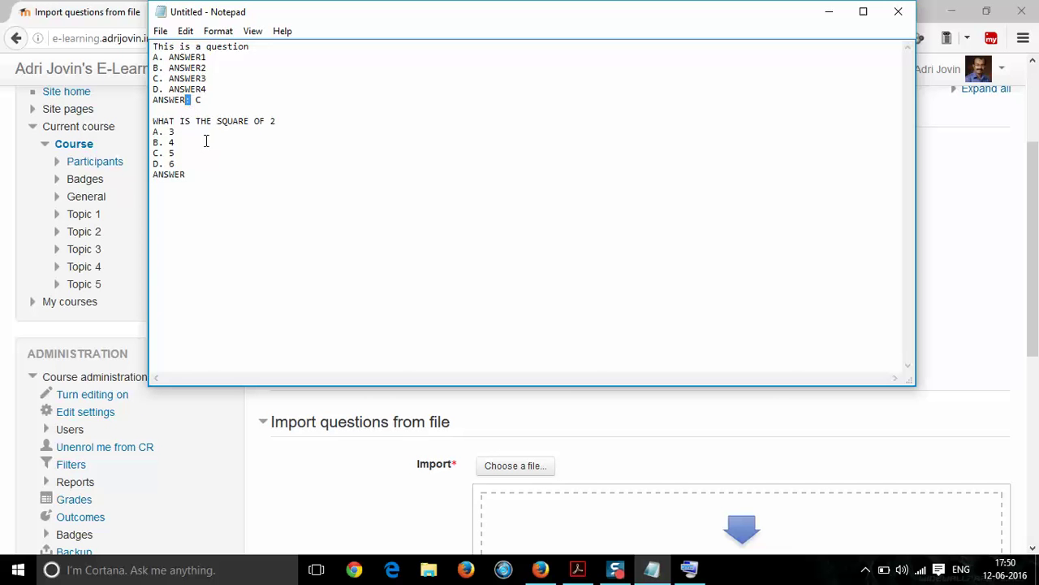
{"action": "left_click", "coordinate": [196, 174]}
{"action": "type", "text": ": B"}
{"action": "left_click_drag", "start_coordinate": [152, 177], "coordinate": [184, 181]}
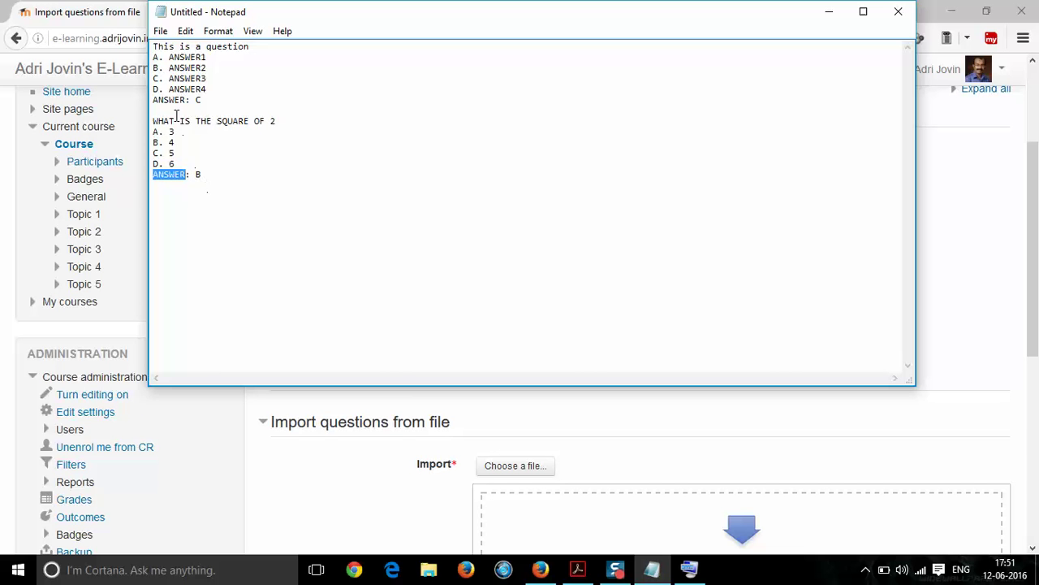
Save the text document on the Desktop under the file name QUES.
{"action": "left_click", "coordinate": [160, 33]}
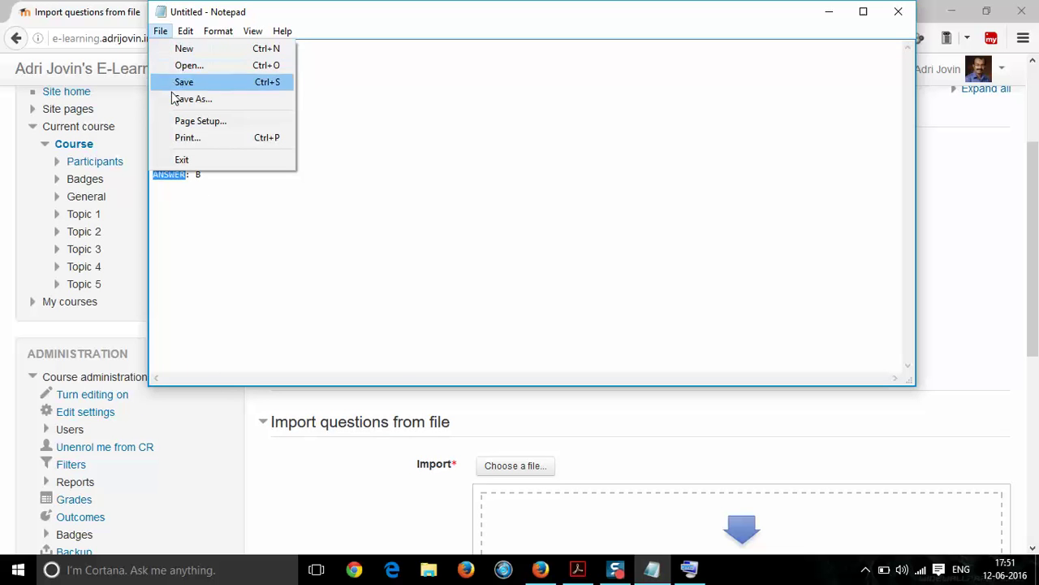
{"action": "left_click", "coordinate": [180, 101]}
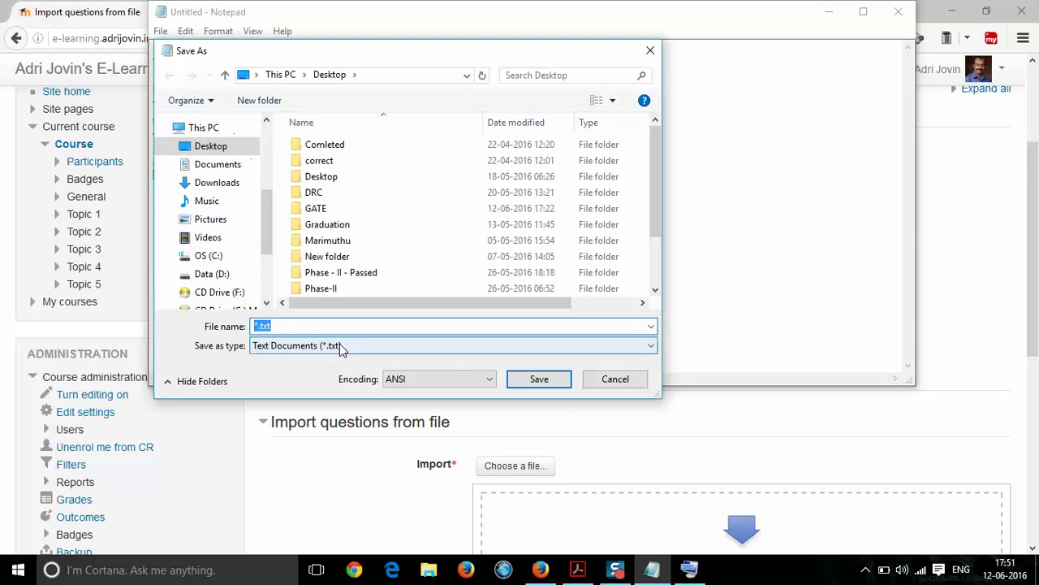
{"action": "type", "text": "Q"}
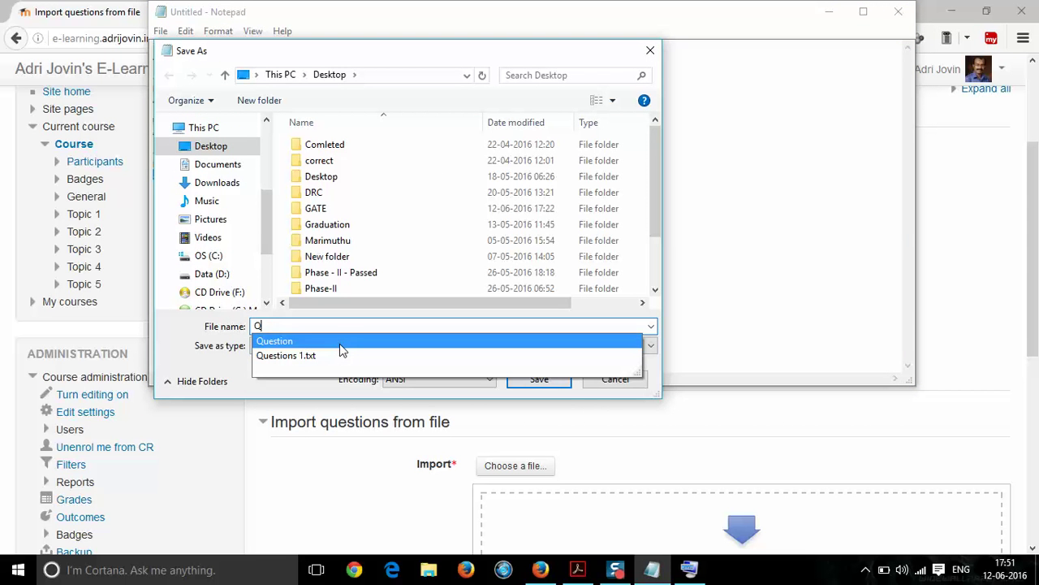
{"action": "type", "text": "UES"}
{"action": "key", "text": "Return"}
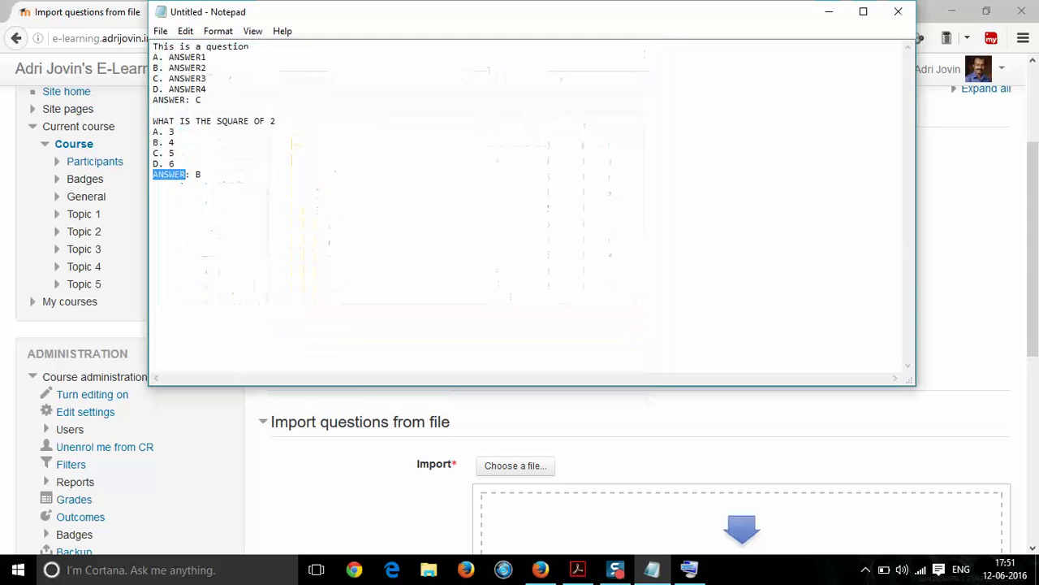
Upload QUES.txt from the desktop into the file area of the question import form in the browser.
{"action": "left_click", "coordinate": [830, 15]}
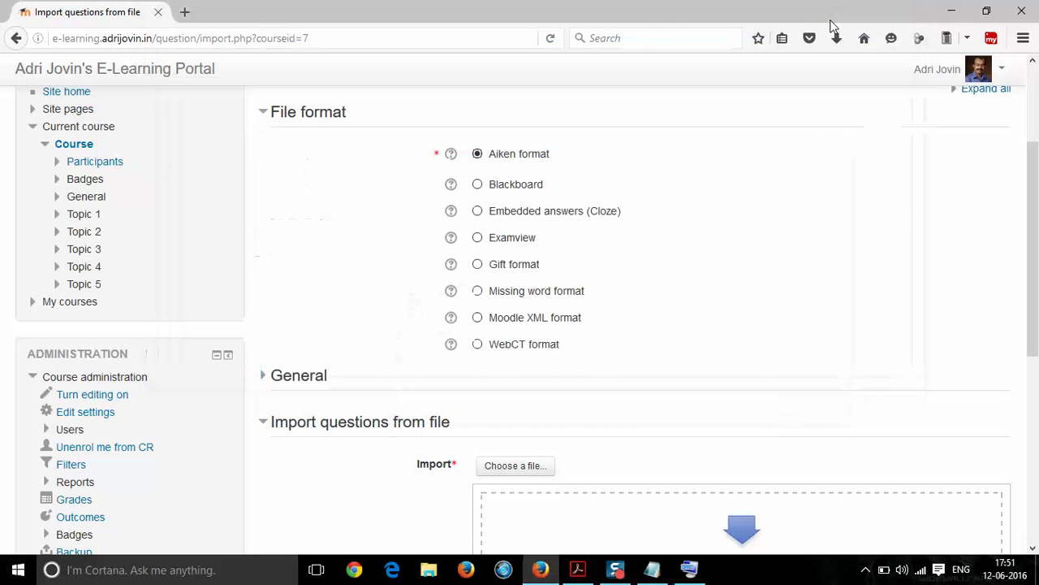
{"action": "left_click", "coordinate": [955, 11]}
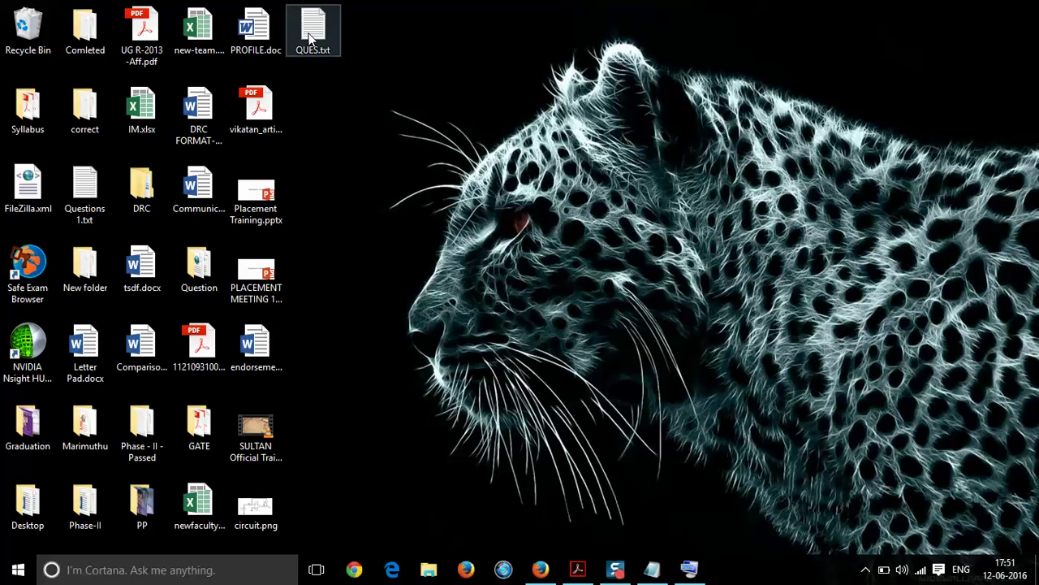
{"action": "left_click_drag", "start_coordinate": [318, 46], "coordinate": [603, 516]}
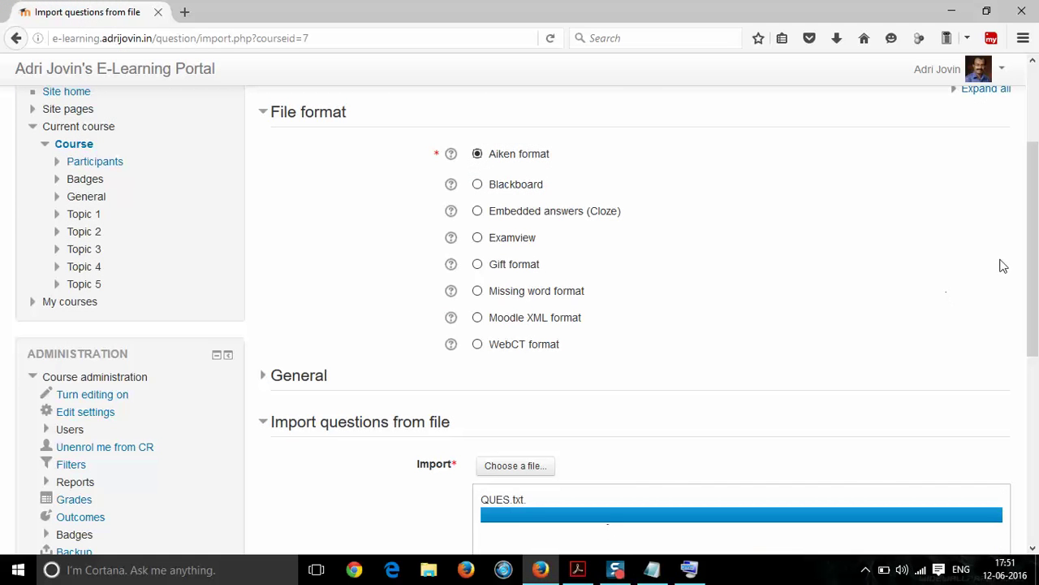
Import the questions from QUES.txt and continue to the question bank list.
{"action": "left_click_drag", "start_coordinate": [1034, 262], "coordinate": [1035, 361]}
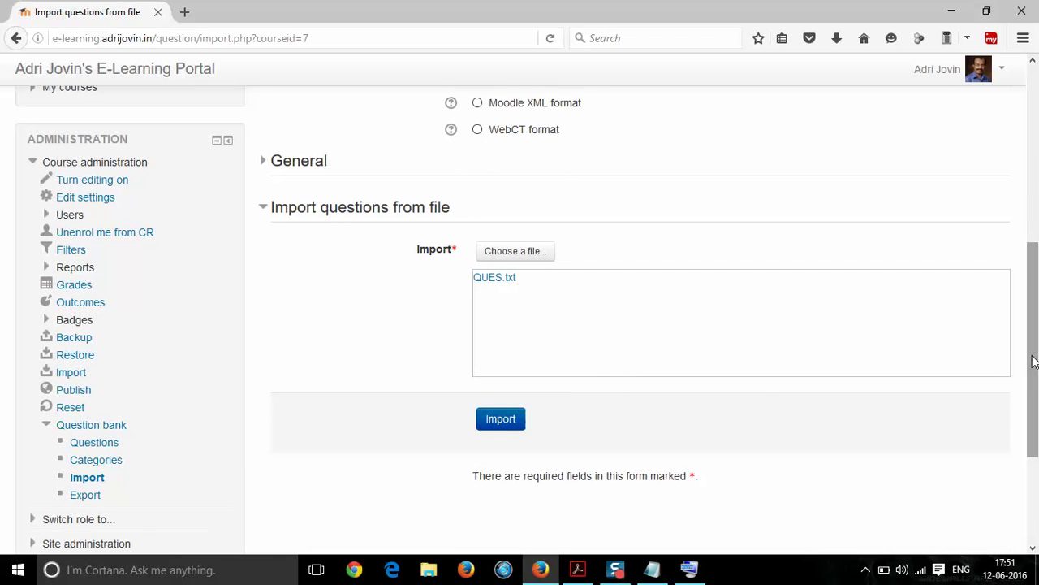
{"action": "left_click", "coordinate": [501, 419]}
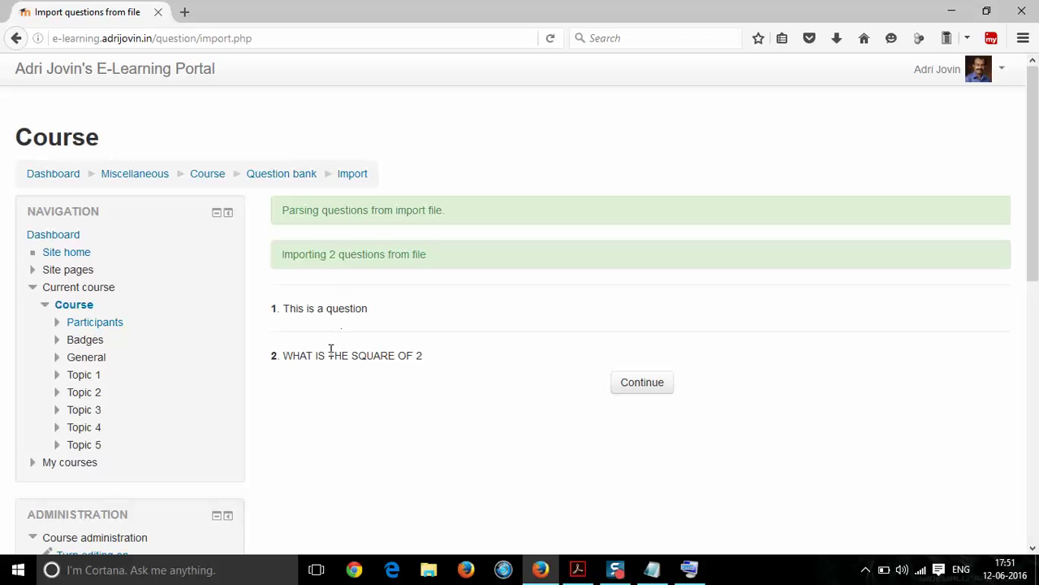
{"action": "left_click", "coordinate": [661, 385]}
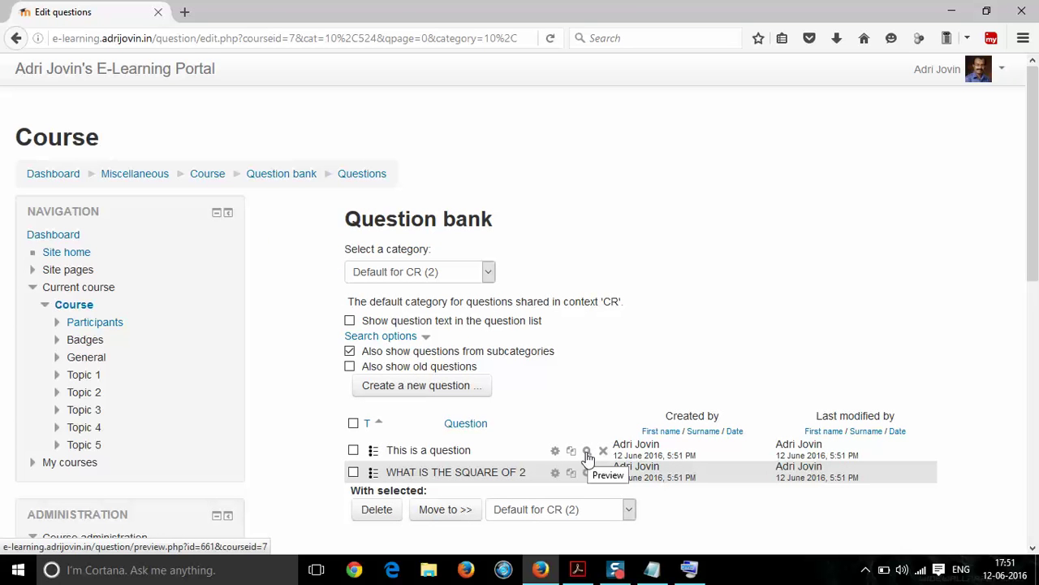
Preview "This is a question" with its correct response filled in, close that preview, and preview the "WHAT IS THE SQUARE OF 2" question.
{"action": "left_click", "coordinate": [587, 453]}
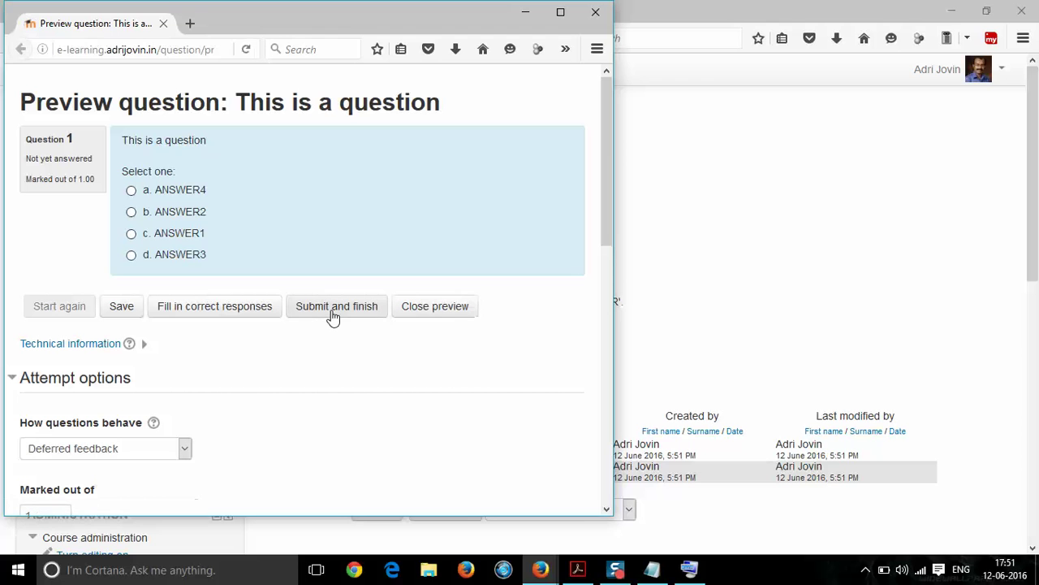
{"action": "left_click", "coordinate": [218, 316]}
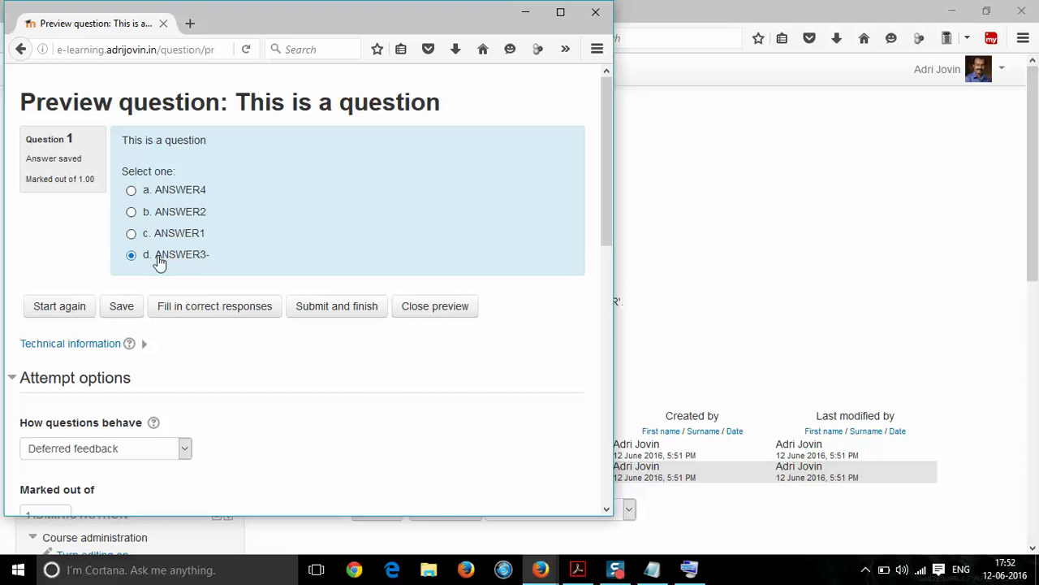
{"action": "left_click", "coordinate": [595, 12]}
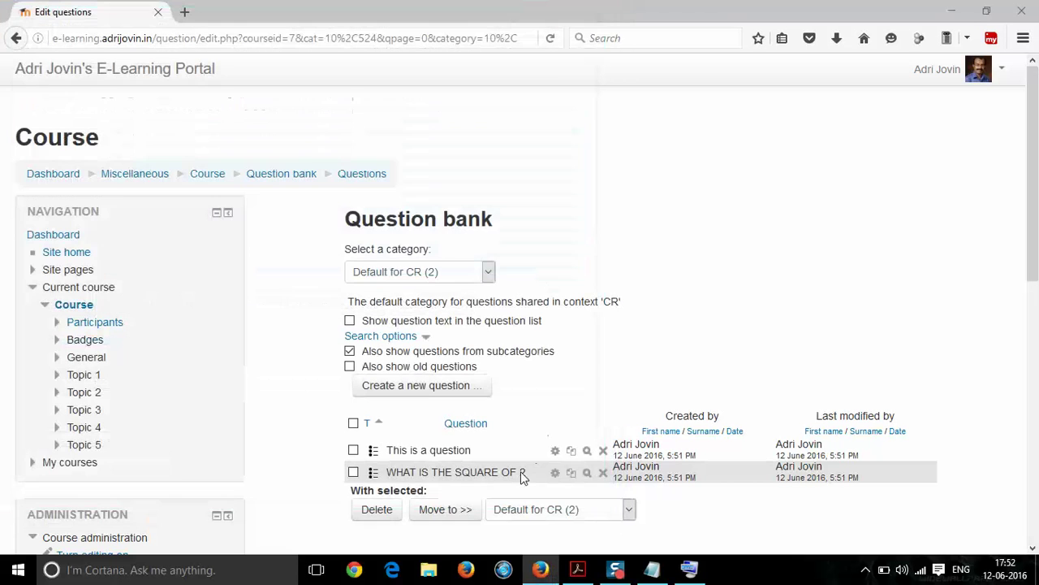
{"action": "left_click", "coordinate": [590, 476]}
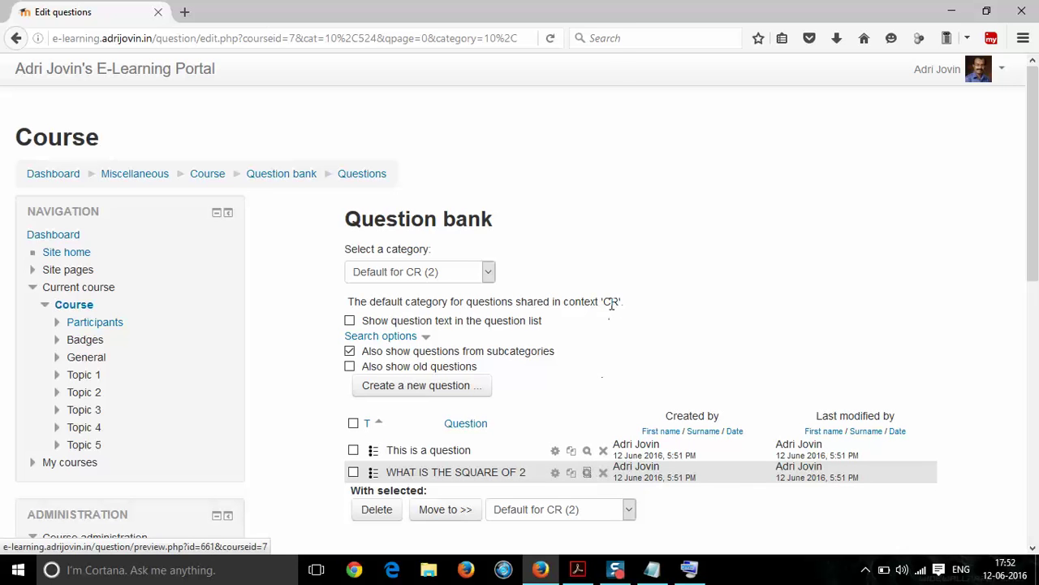
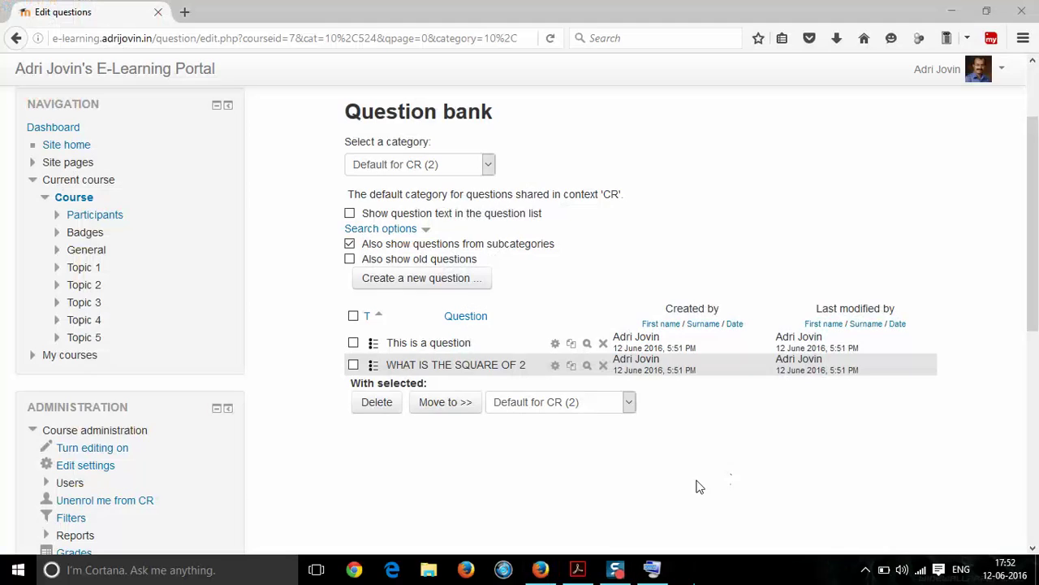
Switch to EC.pdf in Acrobat Reader and copy a snapshot of the Q.10 circuit diagram, cancelling the content preparation.
{"action": "left_click", "coordinate": [578, 569]}
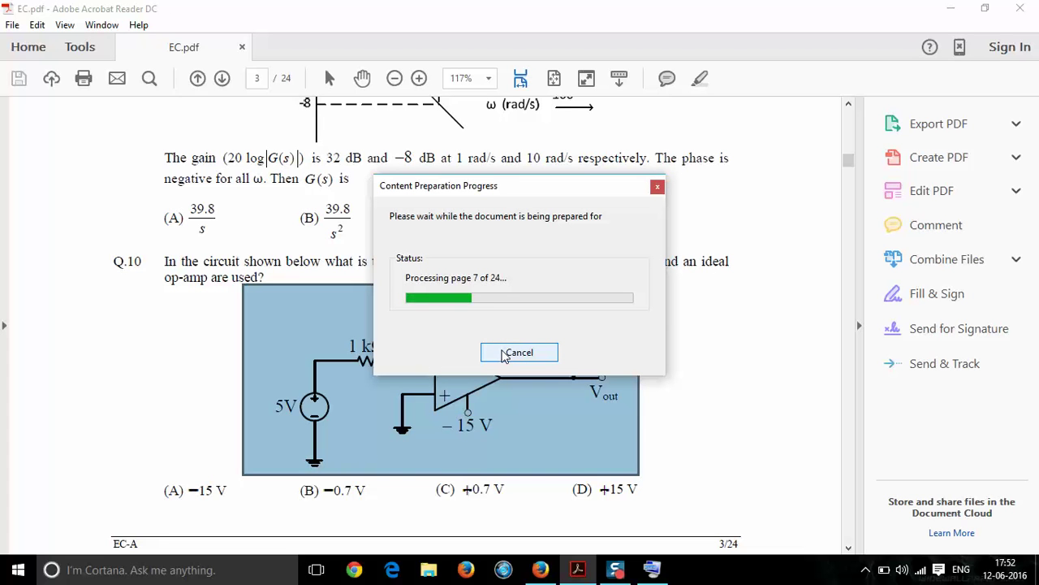
{"action": "left_click", "coordinate": [510, 352]}
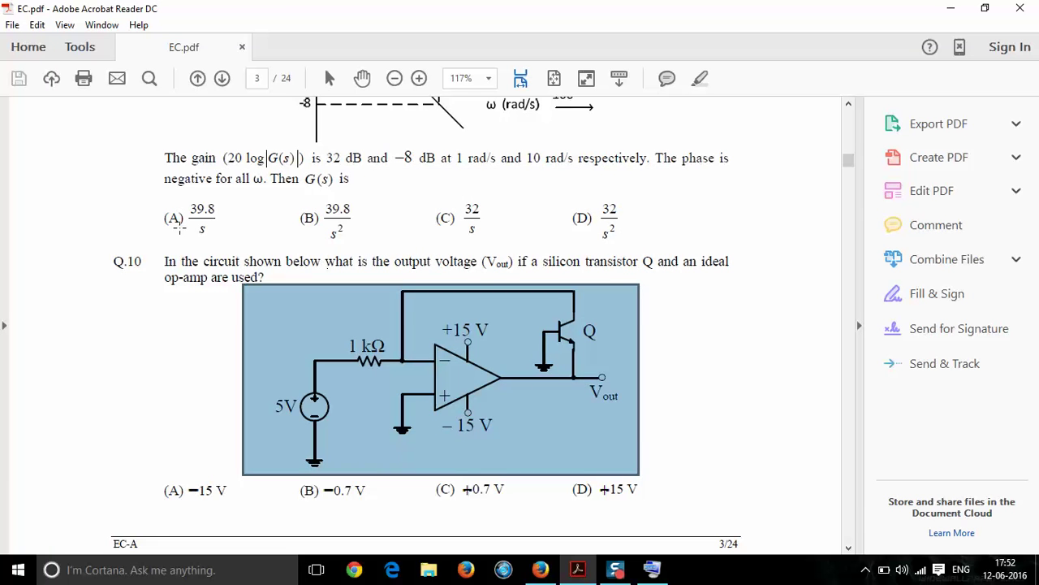
{"action": "left_click_drag", "start_coordinate": [244, 286], "coordinate": [638, 477]}
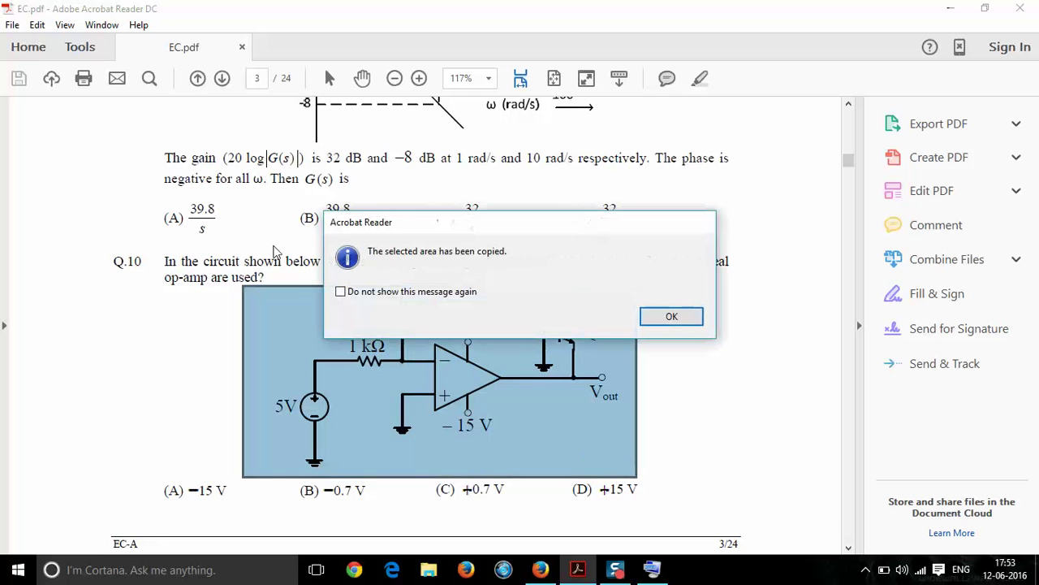
{"action": "left_click", "coordinate": [670, 317]}
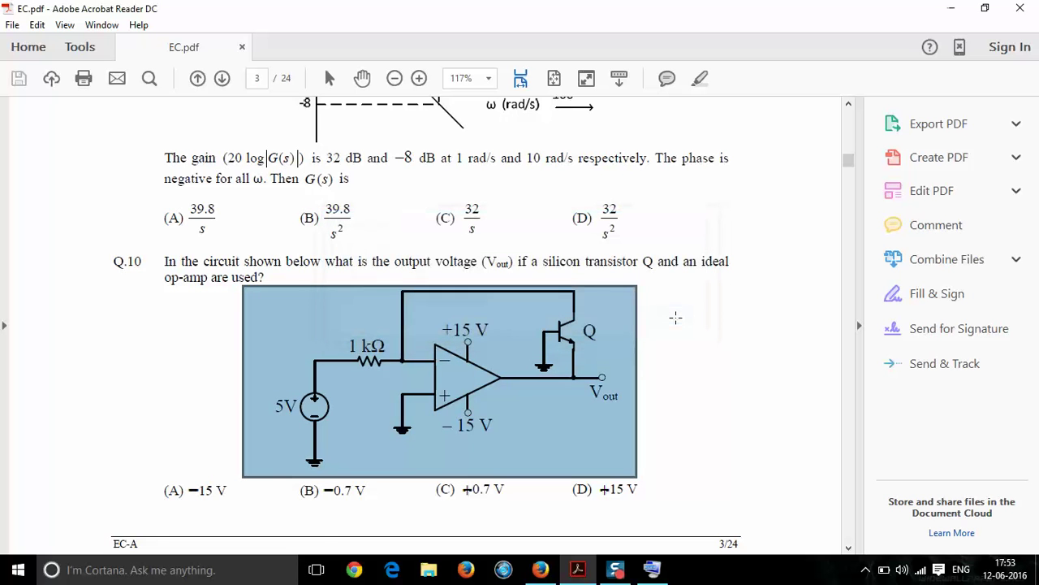
Open Paint, paste the copied circuit diagram, and crop the canvas to the pasted image.
{"action": "key", "text": "super+r"}
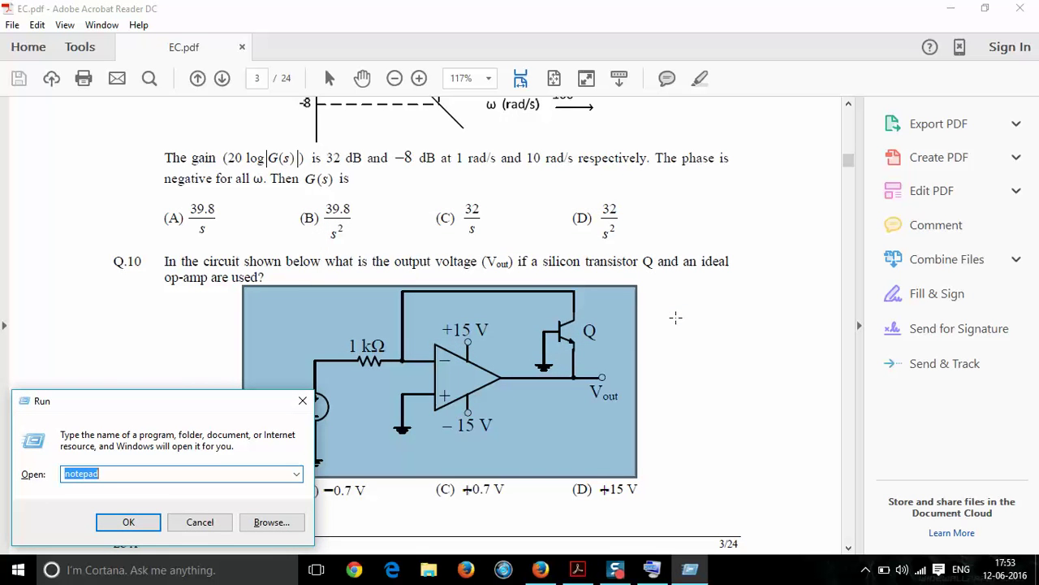
{"action": "key", "text": "Return"}
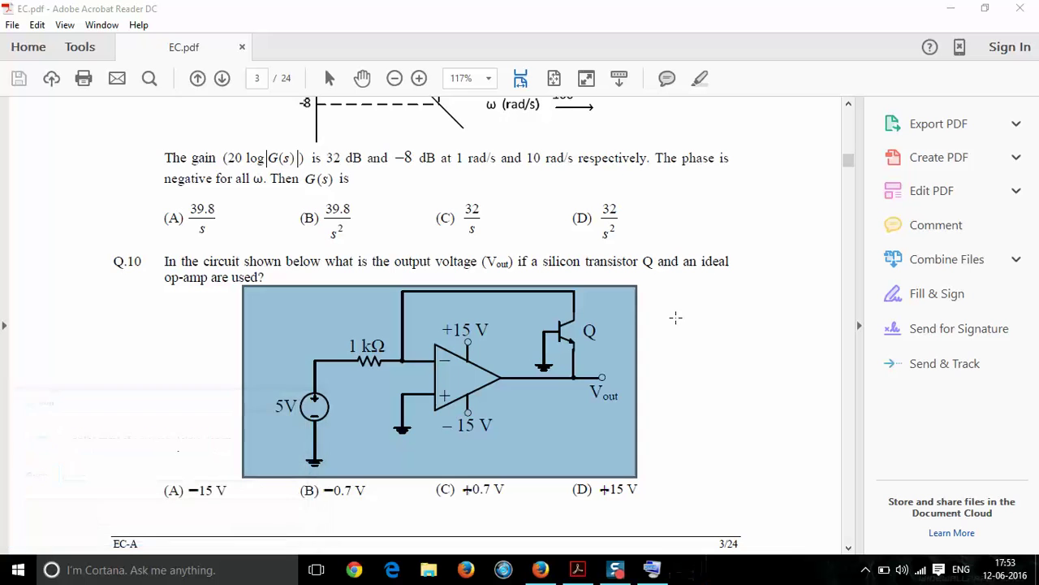
{"action": "key", "text": "super"}
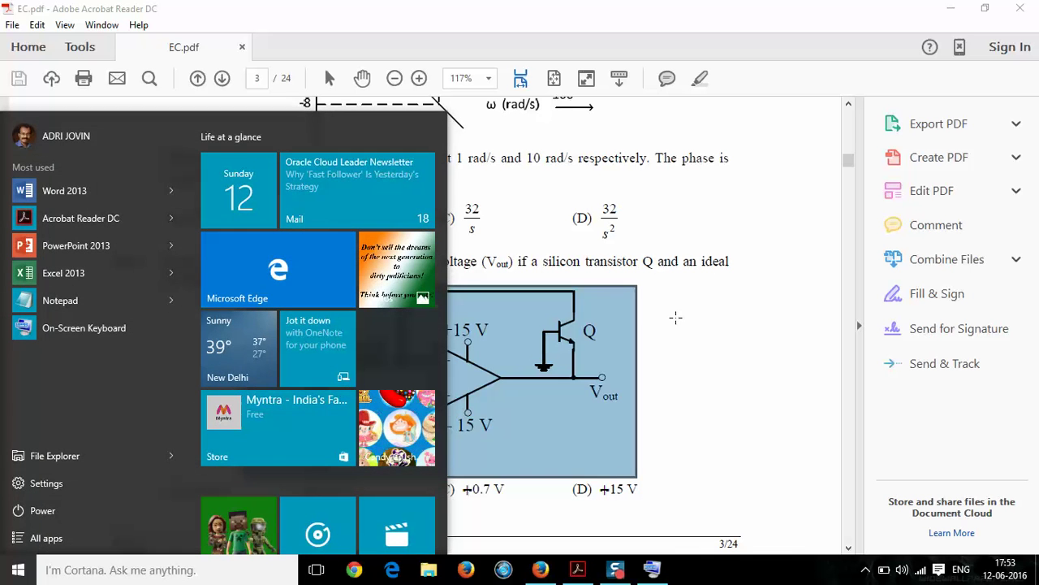
{"action": "type", "text": "A"}
{"action": "type", "text": "l"}
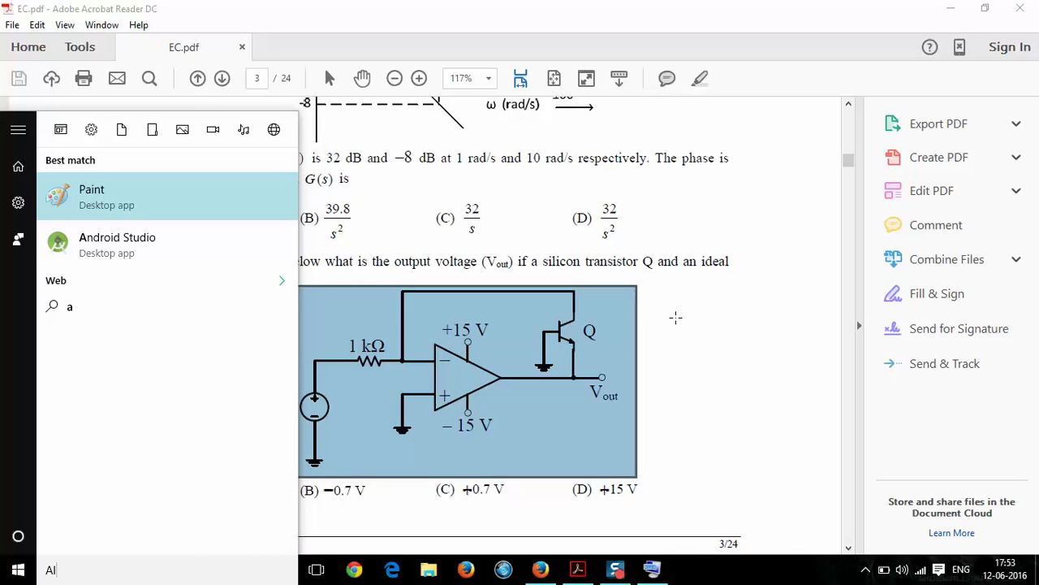
{"action": "left_click", "coordinate": [244, 190]}
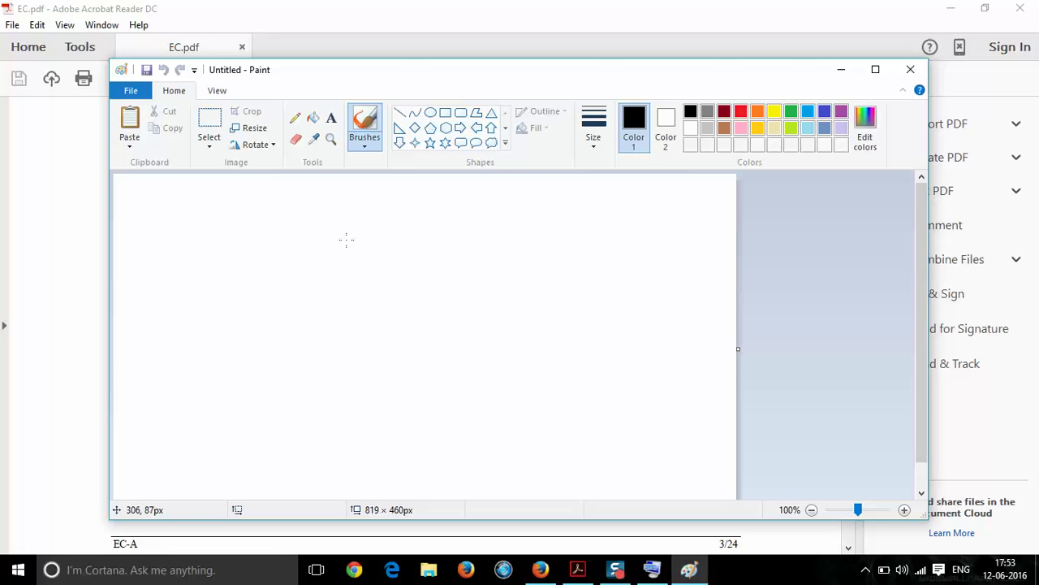
{"action": "key", "text": "ctrl+v"}
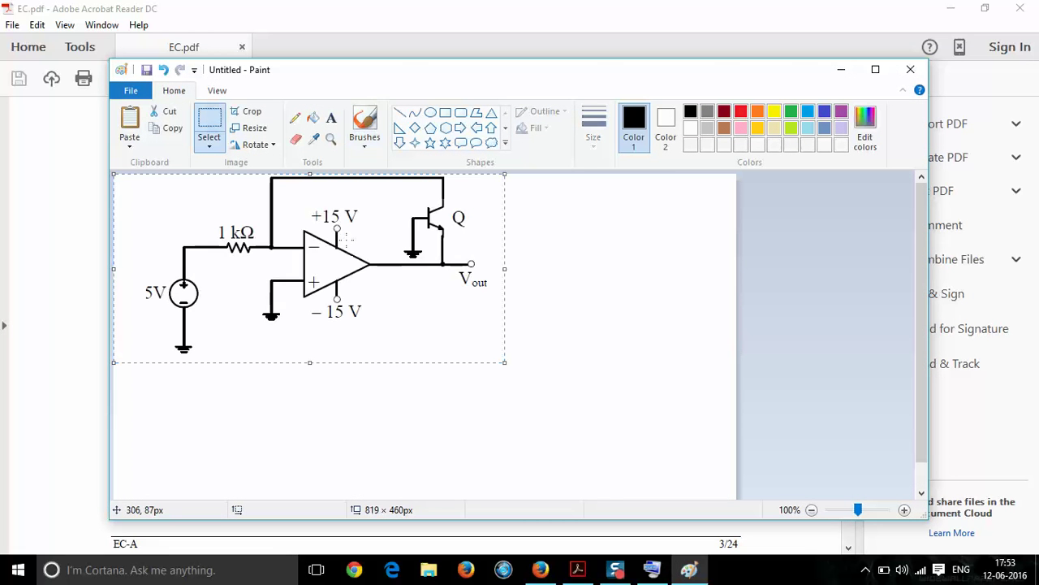
{"action": "left_click", "coordinate": [252, 114]}
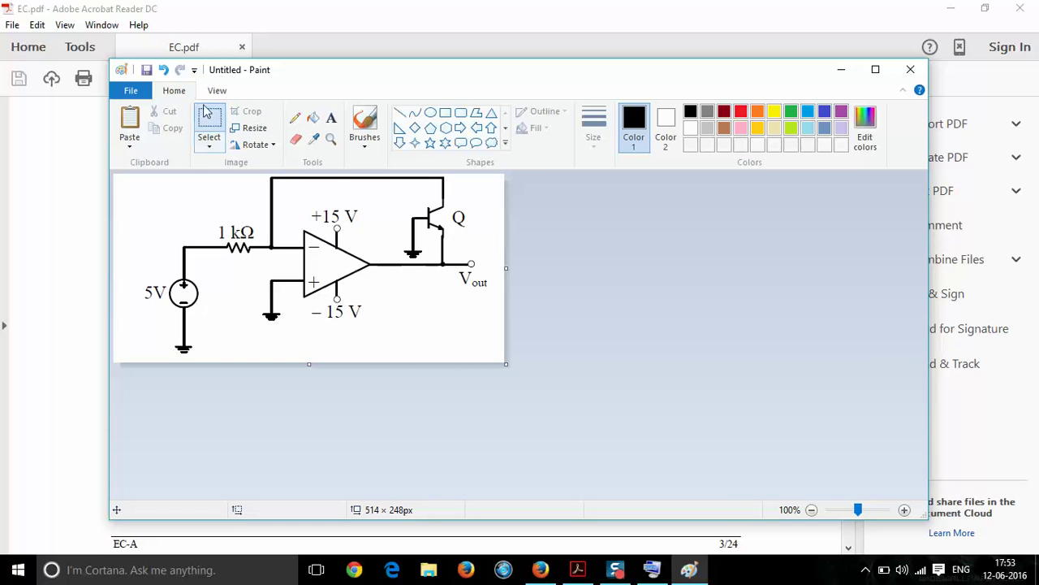
Save the picture on the Desktop as a PNG named CIRCUIT, replacing the existing file, and close Paint.
{"action": "double_click", "coordinate": [130, 91]}
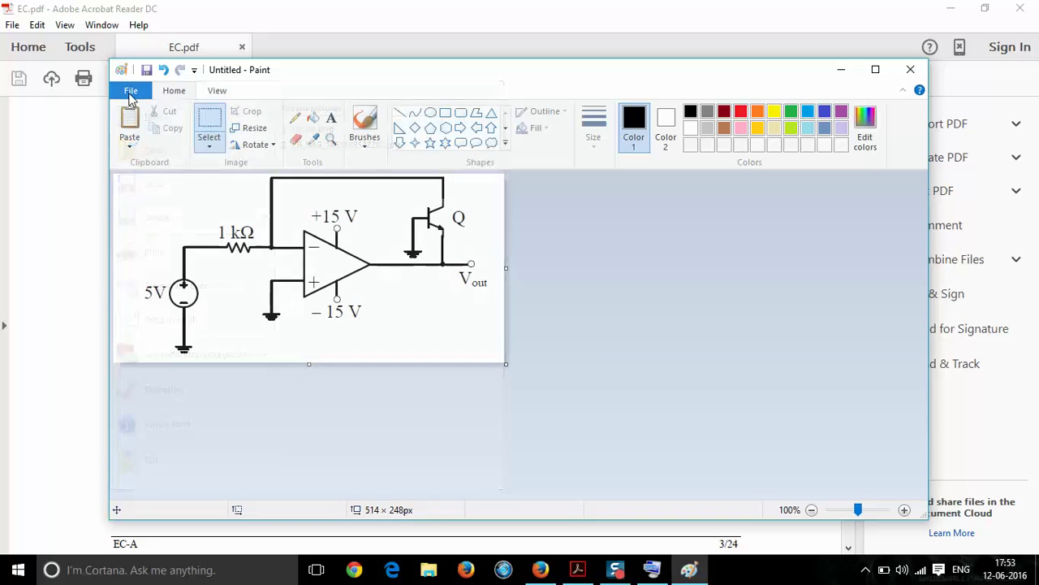
{"action": "left_click", "coordinate": [130, 91]}
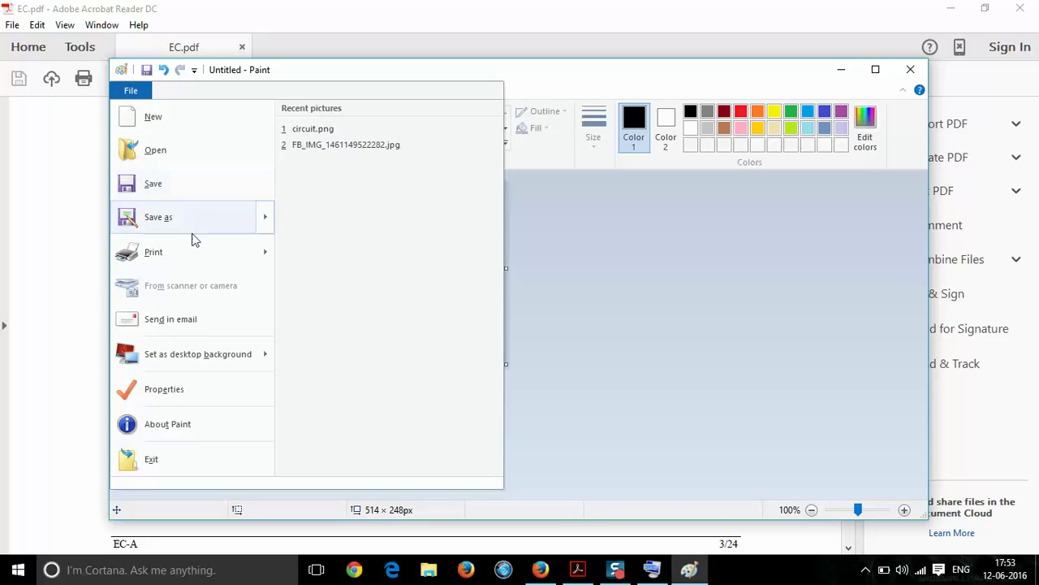
{"action": "mouse_move", "coordinate": [197, 225]}
{"action": "left_click", "coordinate": [361, 152]}
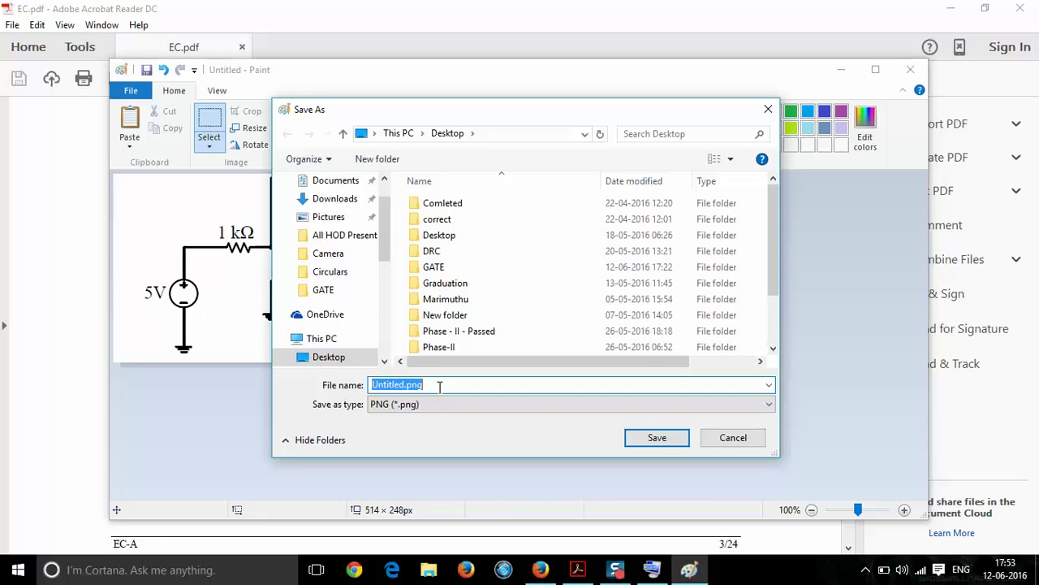
{"action": "type", "text": "CIRCUIT"}
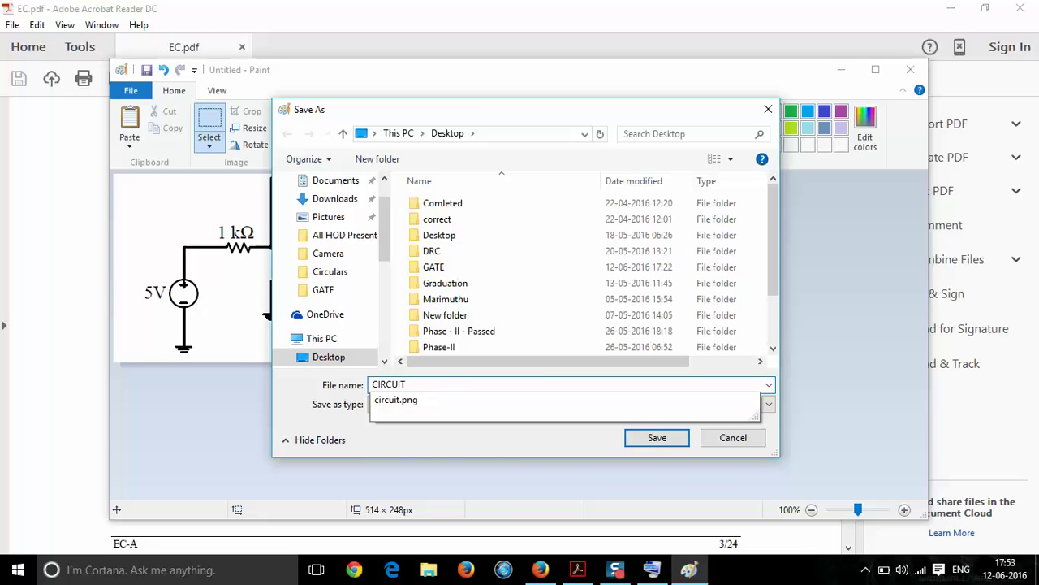
{"action": "key", "text": "Return"}
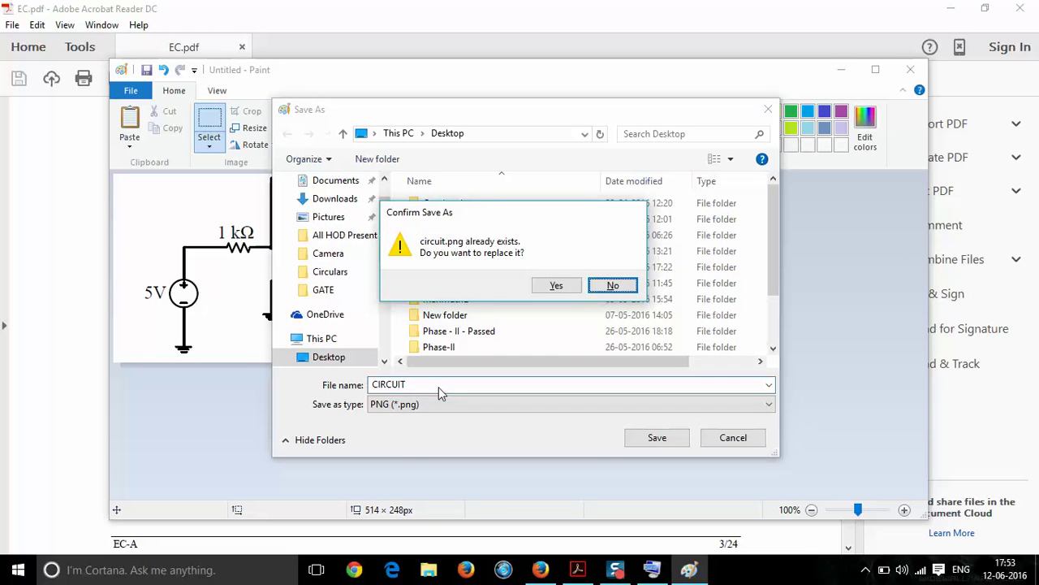
{"action": "left_click", "coordinate": [556, 286]}
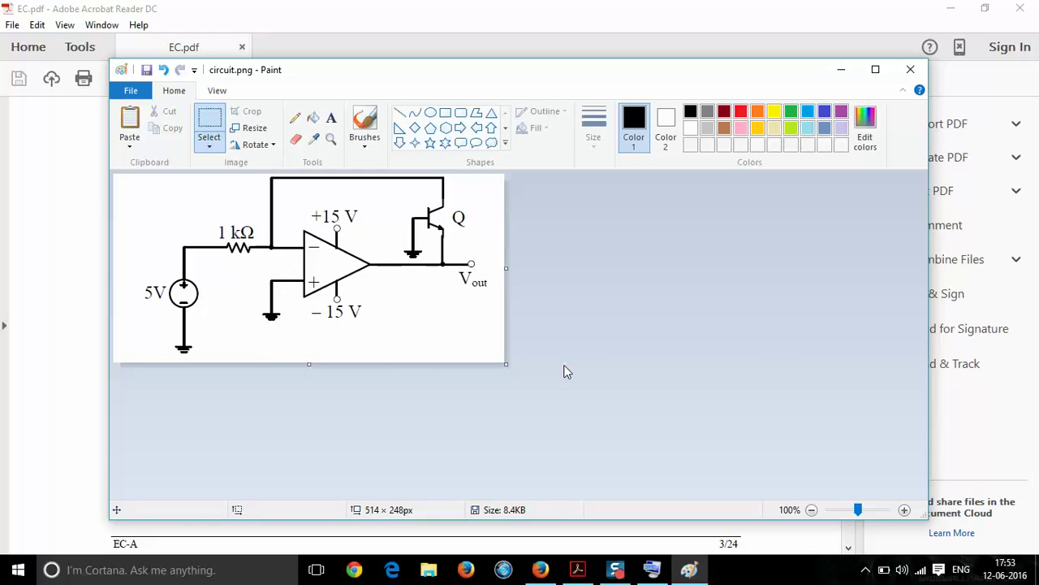
{"action": "left_click", "coordinate": [911, 72]}
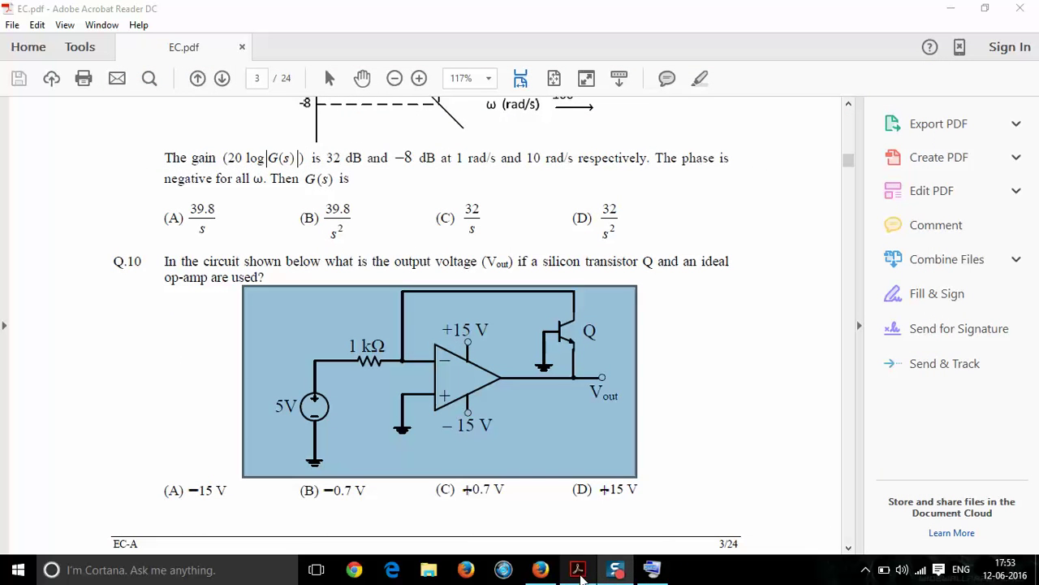
Switch to the question bank in Firefox and create a new Multiple choice question with the question name cr101.
{"action": "left_click", "coordinate": [544, 572]}
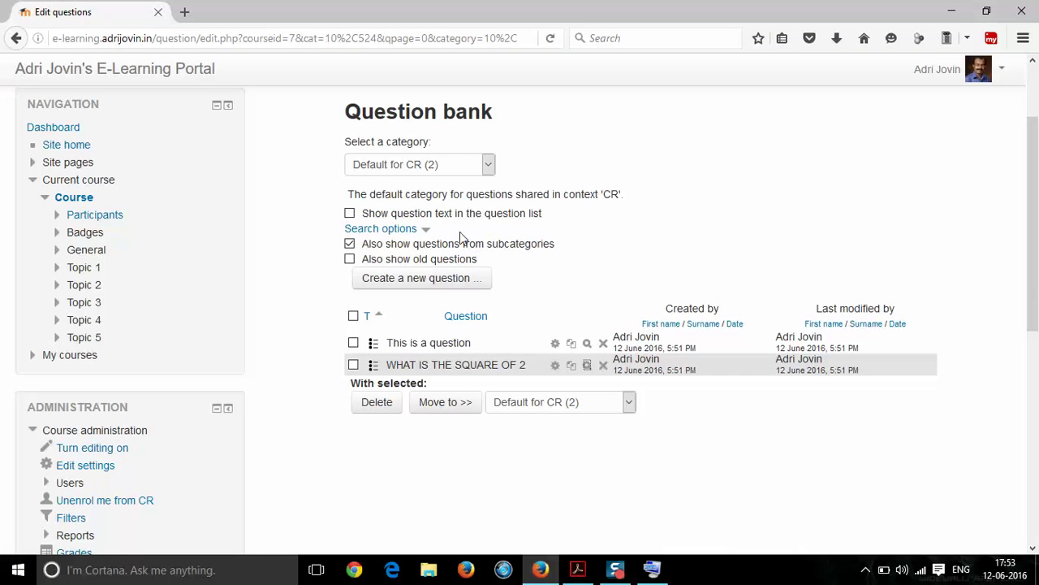
{"action": "left_click", "coordinate": [445, 290]}
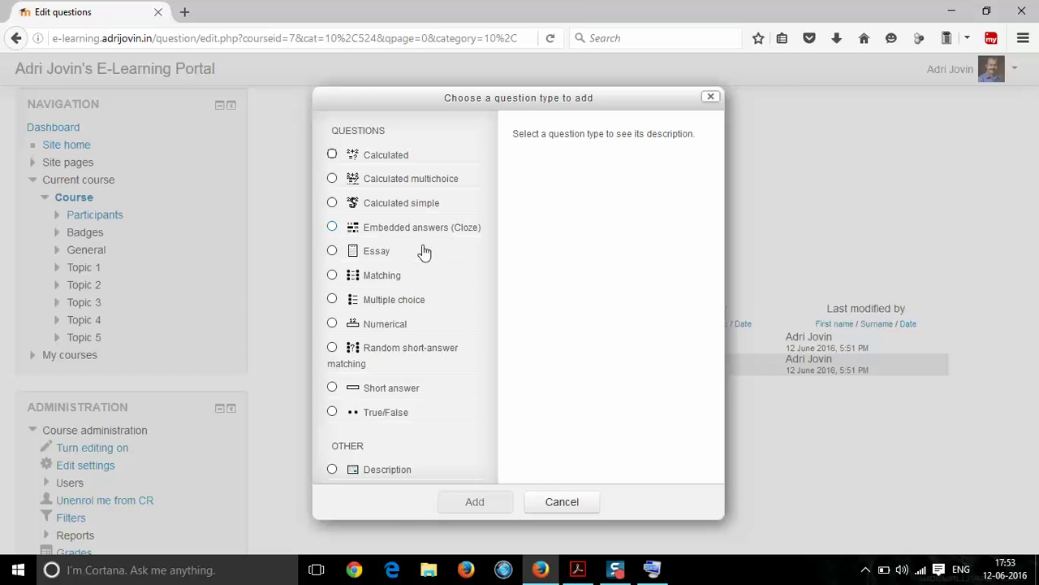
{"action": "left_click", "coordinate": [332, 300]}
{"action": "left_click", "coordinate": [485, 503]}
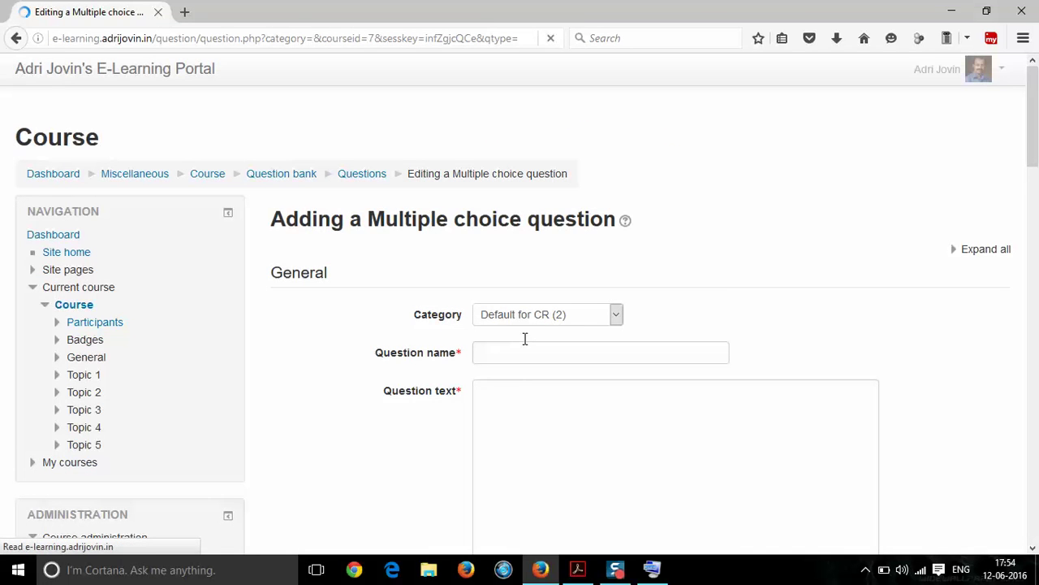
{"action": "left_click", "coordinate": [524, 351]}
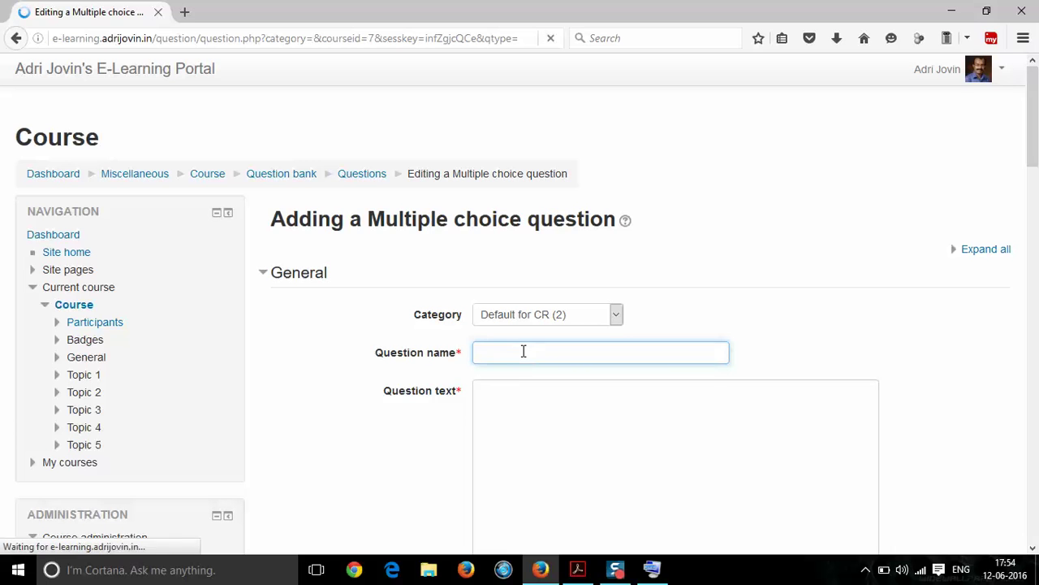
{"action": "type", "text": "cr"}
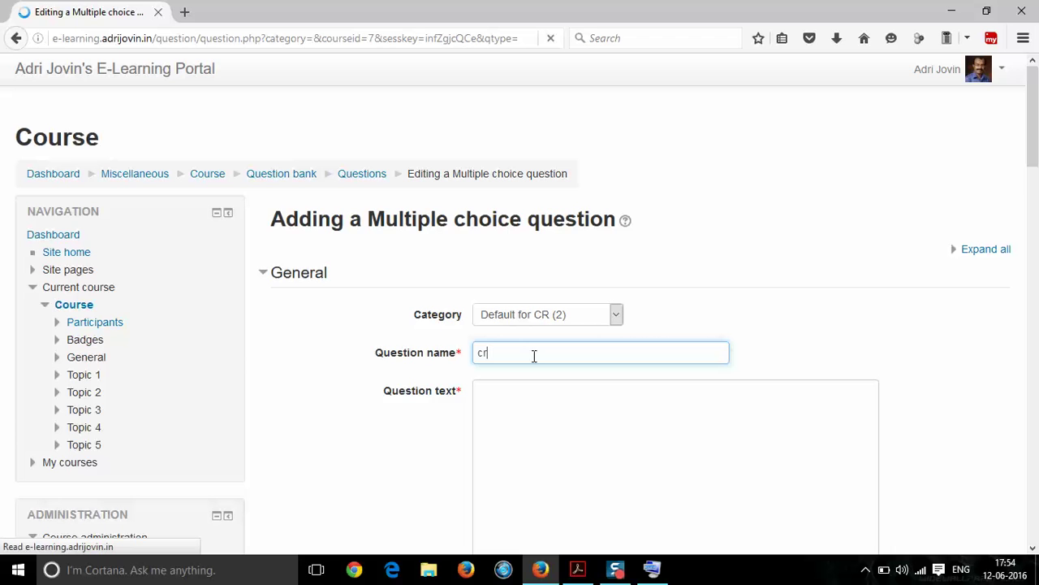
{"action": "type", "text": "101"}
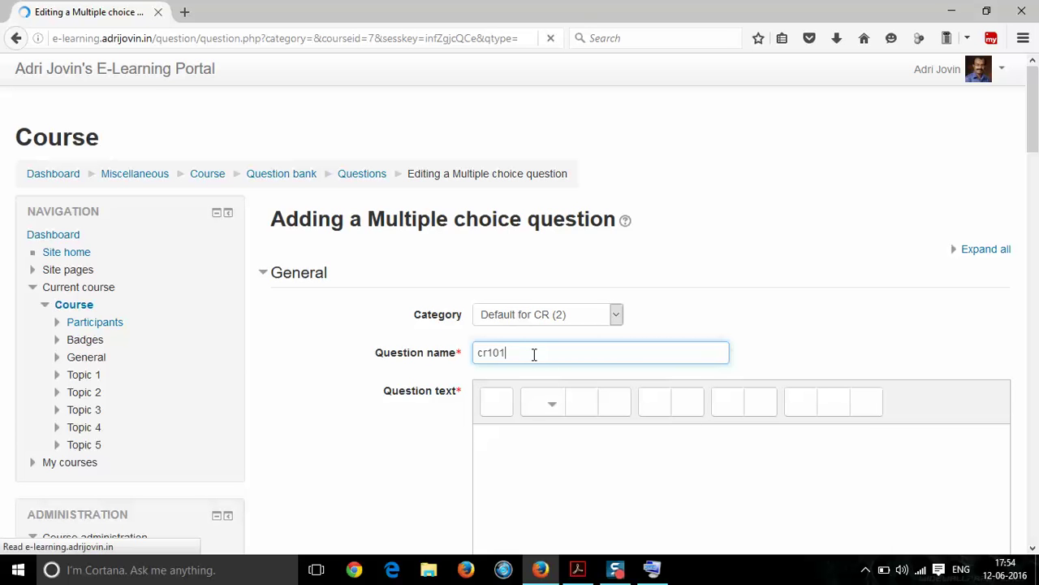
Start inserting an image into the question text and choose circuit.png from the Desktop as the file to upload.
{"action": "left_click_drag", "start_coordinate": [1035, 146], "coordinate": [1036, 199]}
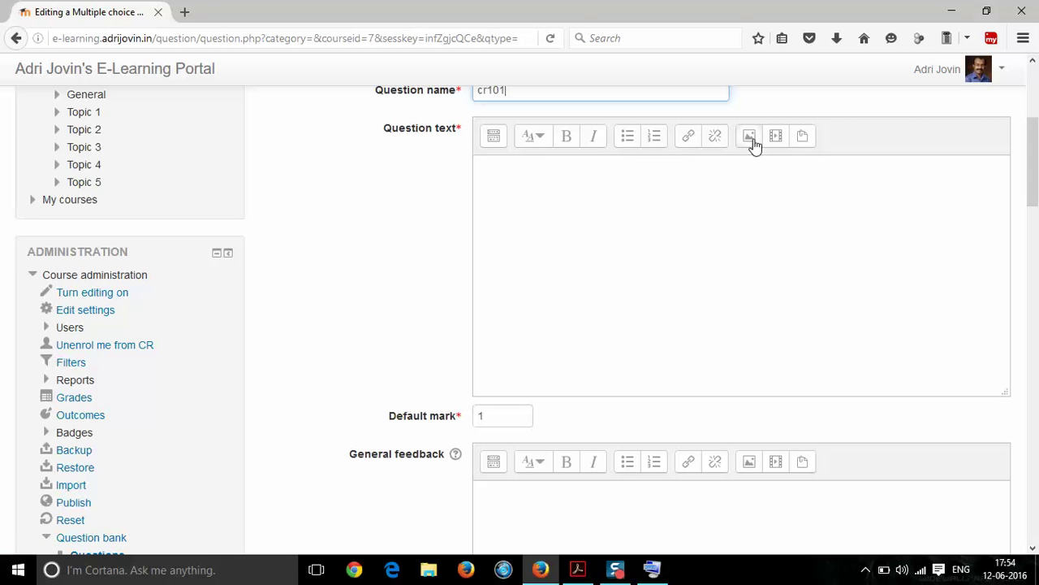
{"action": "left_click", "coordinate": [749, 135]}
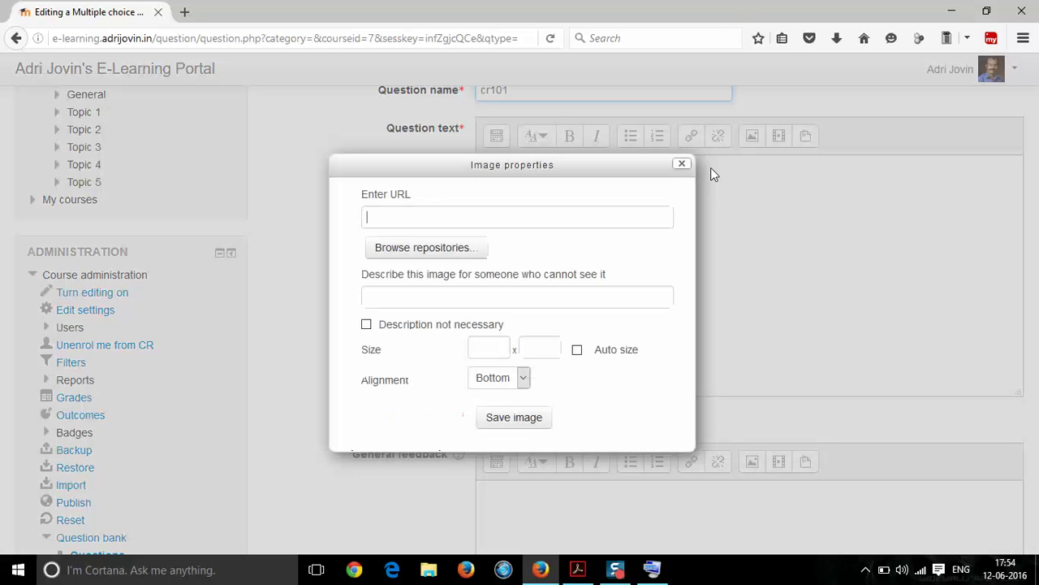
{"action": "left_click", "coordinate": [421, 255]}
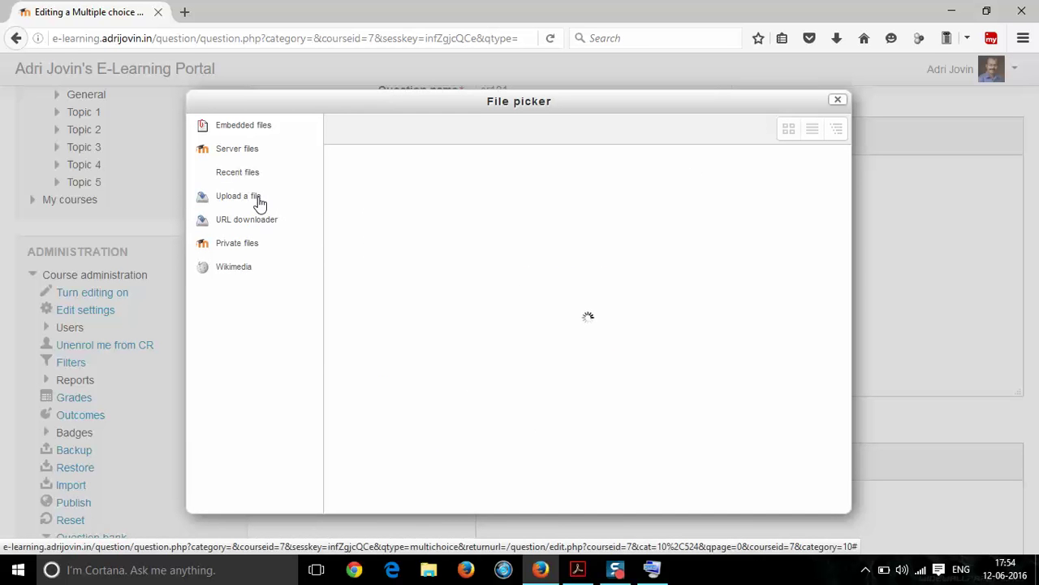
{"action": "left_click", "coordinate": [258, 203]}
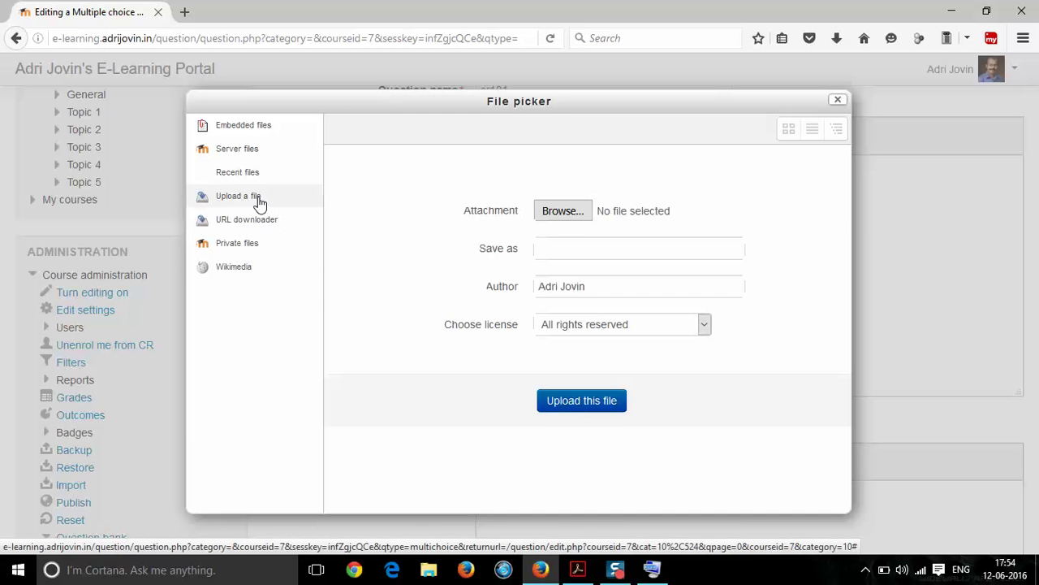
{"action": "left_click", "coordinate": [567, 213]}
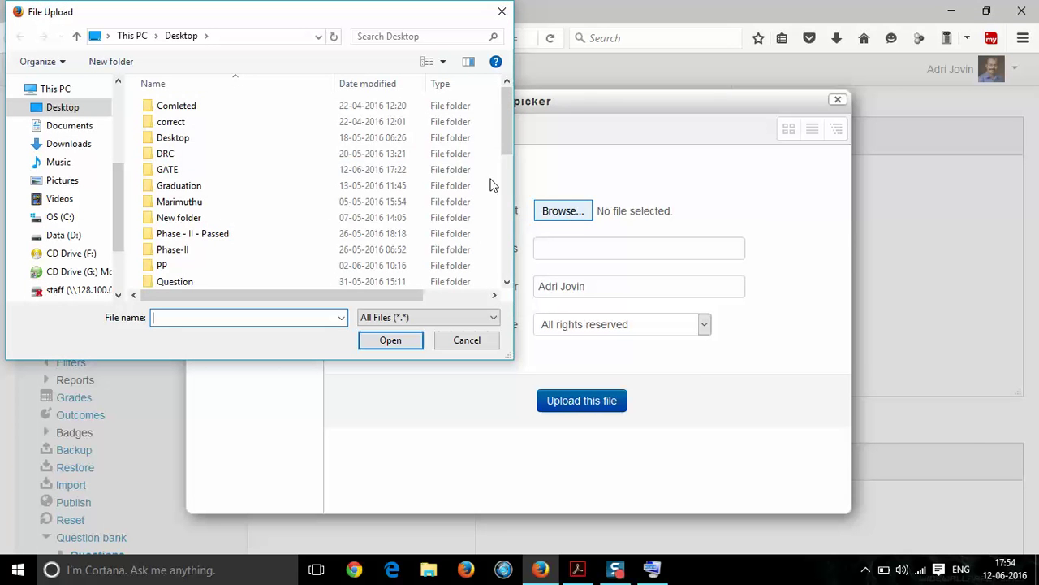
{"action": "left_click_drag", "start_coordinate": [504, 135], "coordinate": [507, 258]}
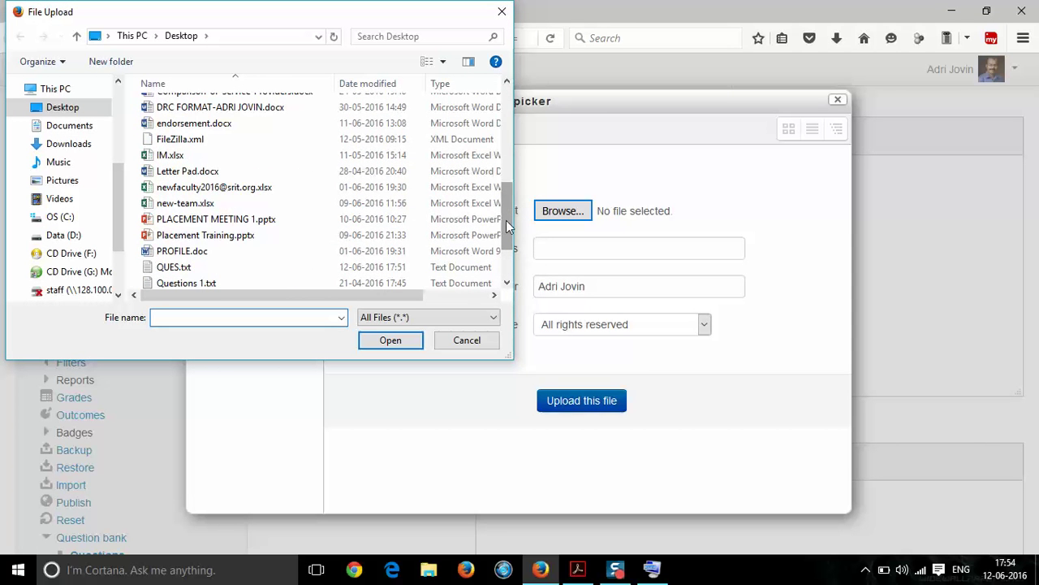
{"action": "left_click_drag", "start_coordinate": [507, 251], "coordinate": [507, 177]}
{"action": "double_click", "coordinate": [177, 182]}
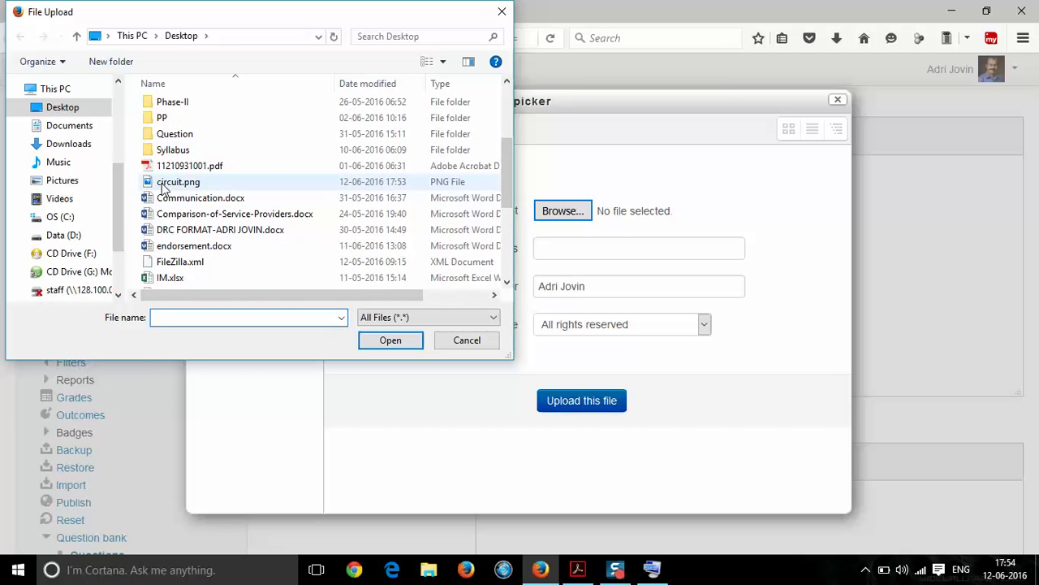
Set the uploaded image's save-as name to circuit.png and upload the file.
{"action": "left_click", "coordinate": [564, 247]}
{"action": "type", "text": "circuit."}
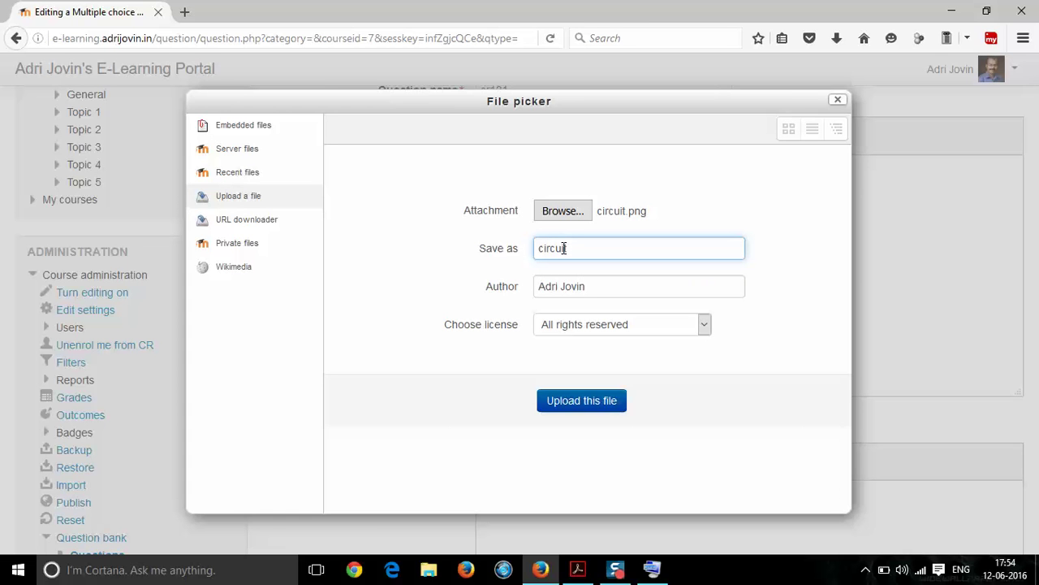
{"action": "left_click", "coordinate": [633, 215]}
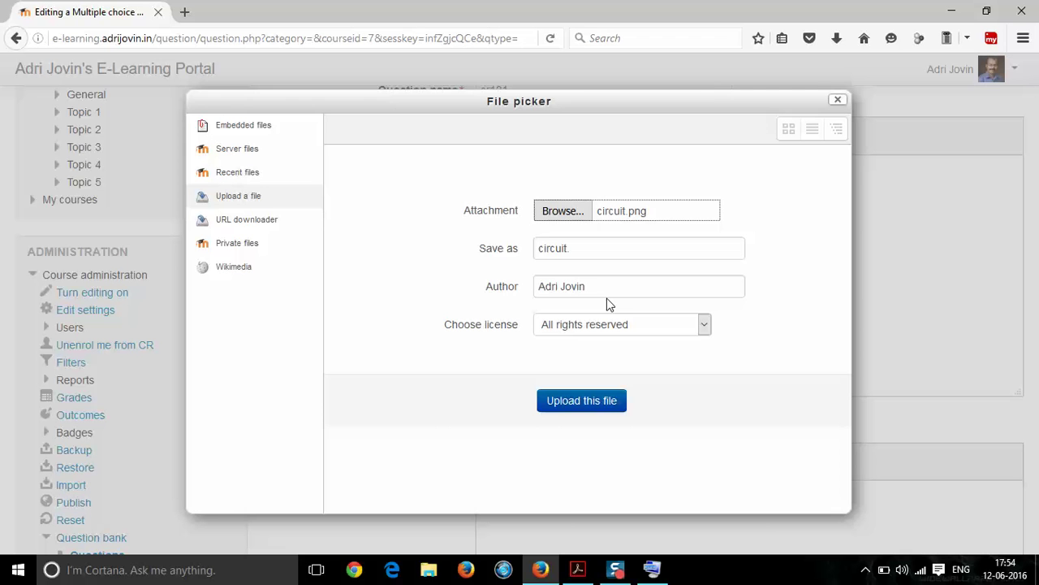
{"action": "left_click", "coordinate": [593, 256]}
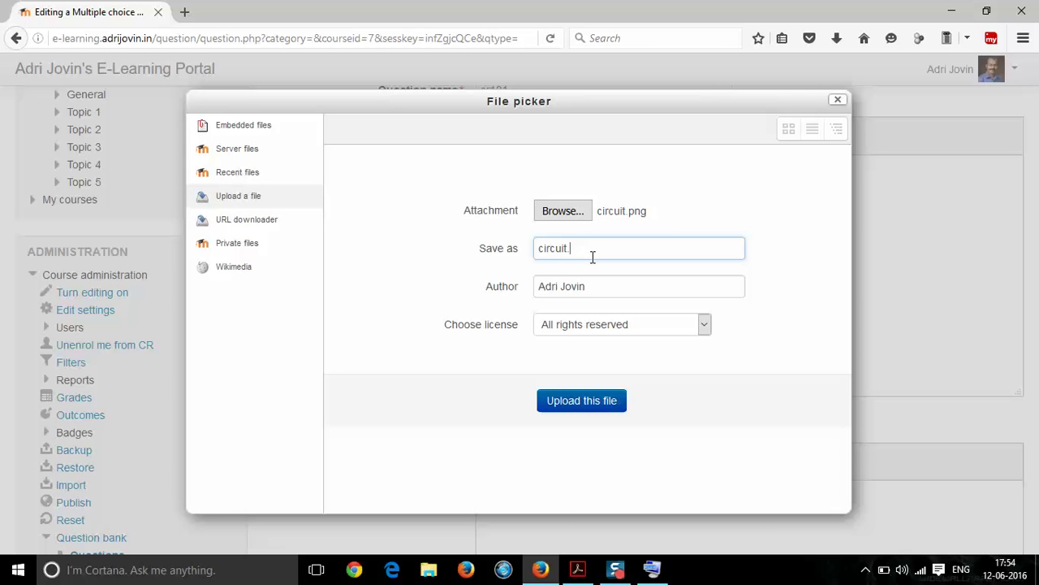
{"action": "left_click", "coordinate": [652, 569]}
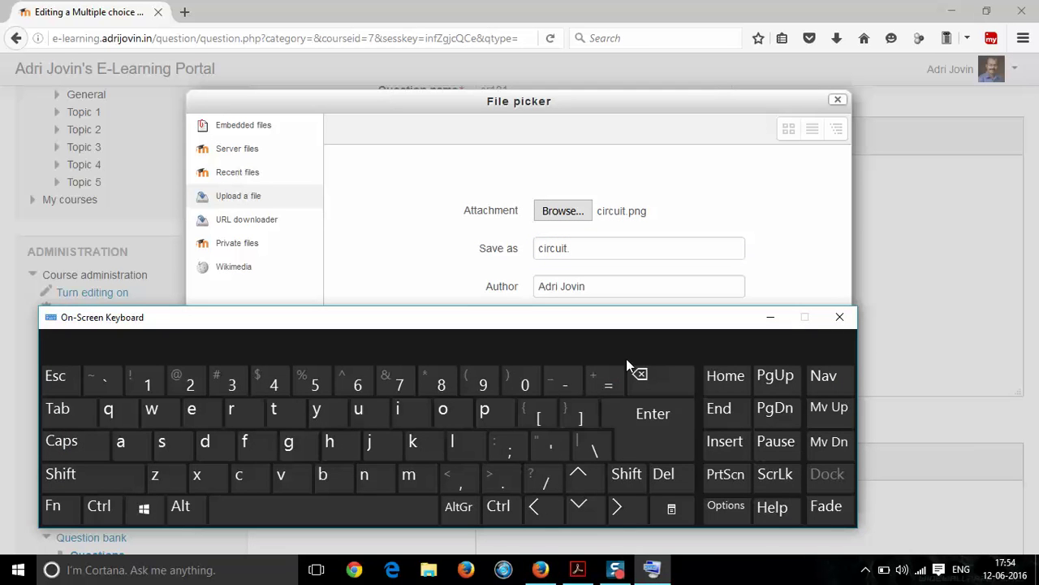
{"action": "left_click", "coordinate": [492, 415]}
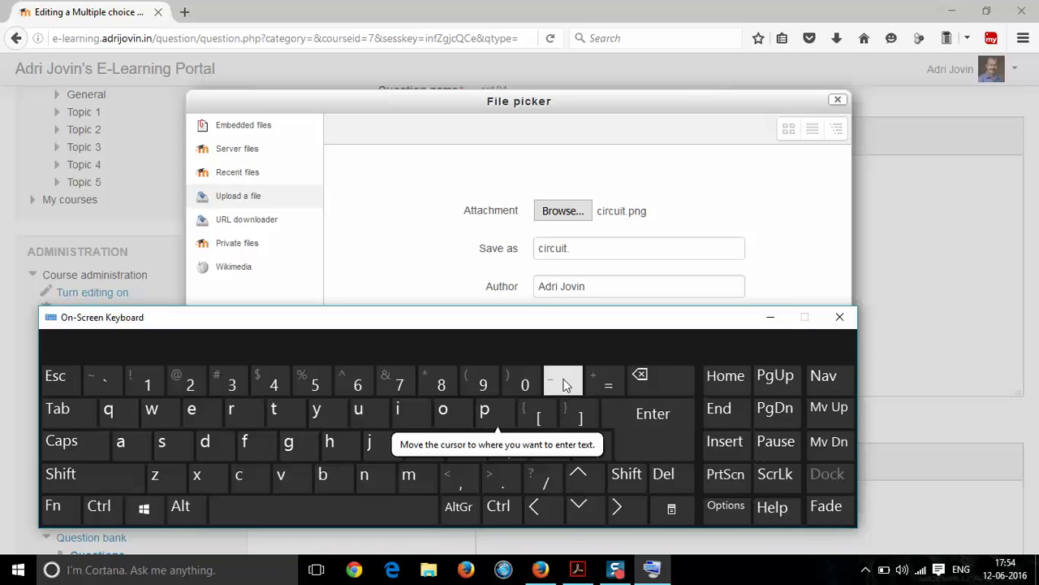
{"action": "left_click", "coordinate": [578, 245]}
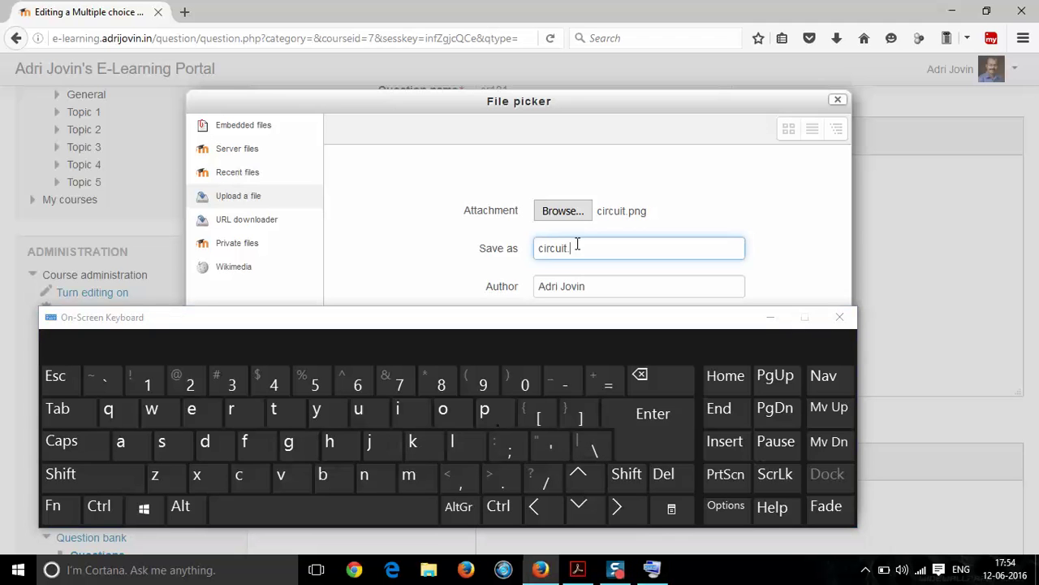
{"action": "left_click", "coordinate": [487, 408]}
{"action": "left_click", "coordinate": [772, 318]}
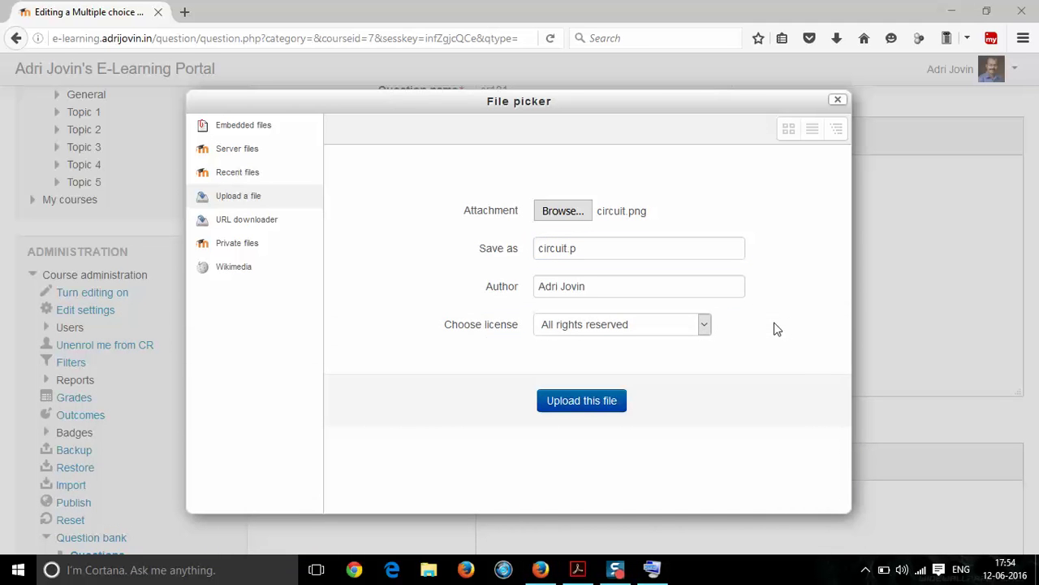
{"action": "left_click", "coordinate": [617, 252]}
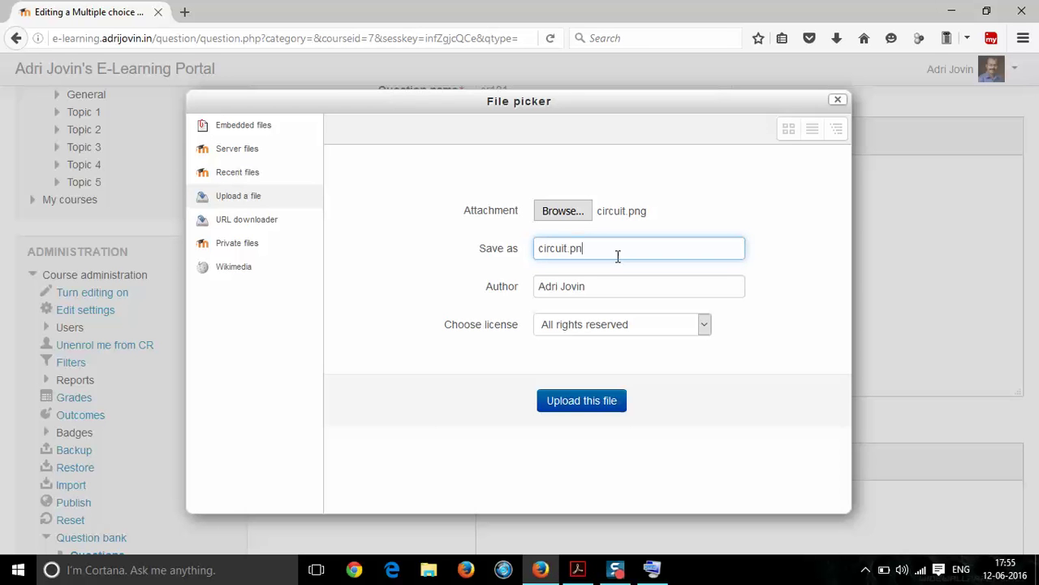
{"action": "left_click", "coordinate": [574, 402]}
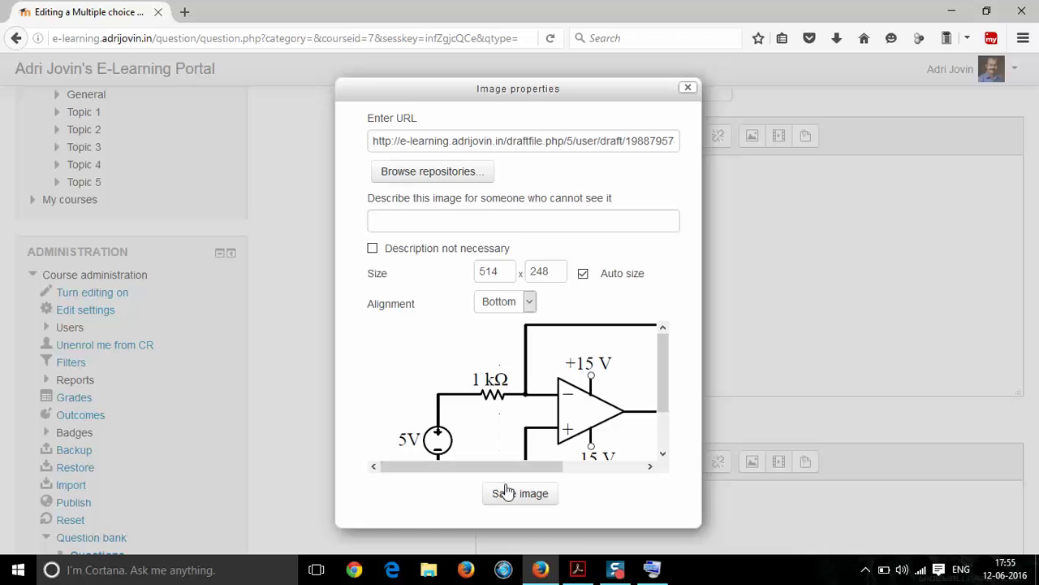
Describe the circuit image as "cicuit" and save it into the question text.
{"action": "left_click", "coordinate": [507, 495]}
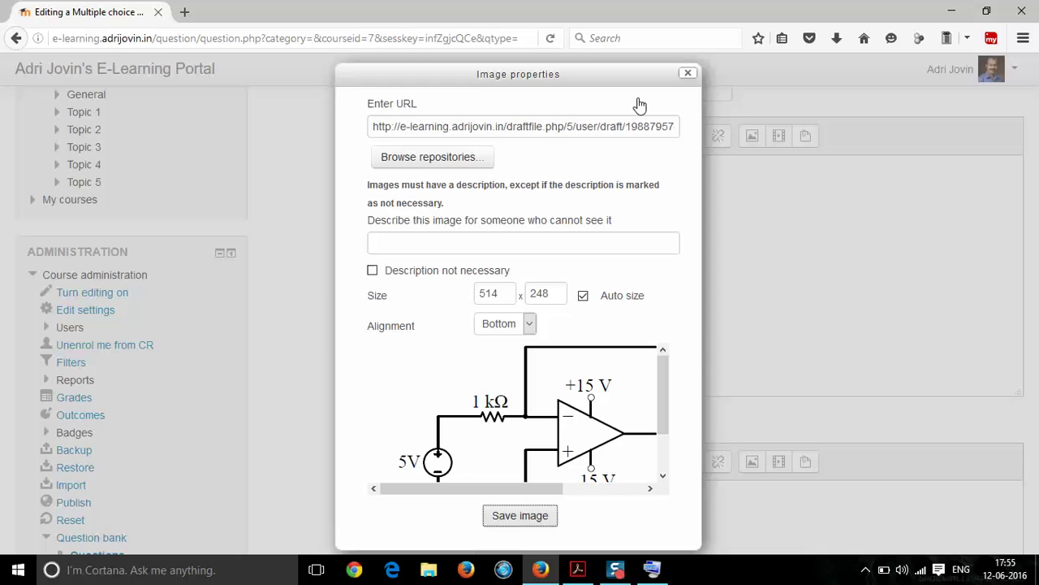
{"action": "left_click", "coordinate": [526, 245]}
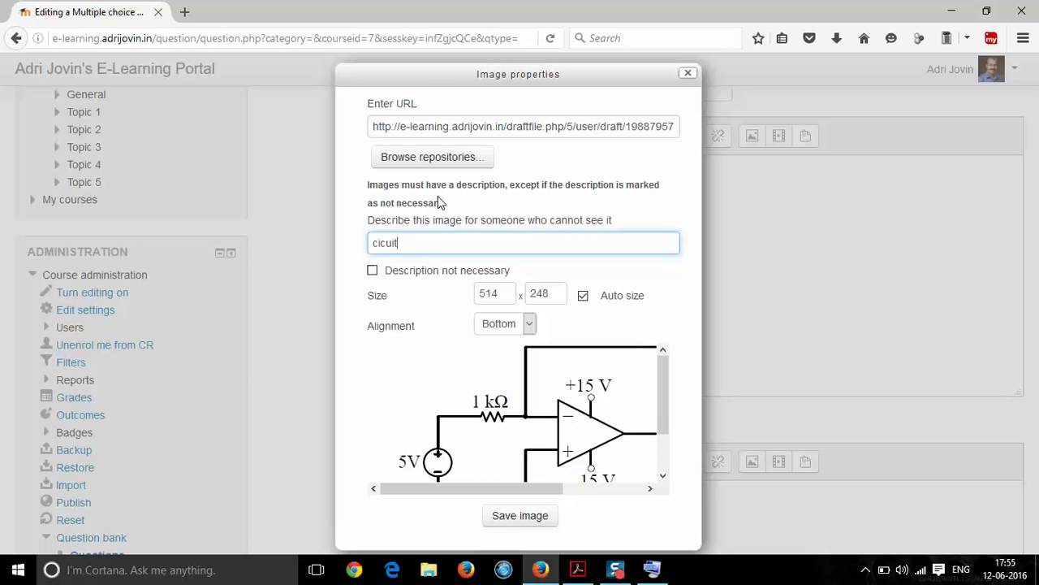
{"action": "left_click", "coordinate": [498, 520]}
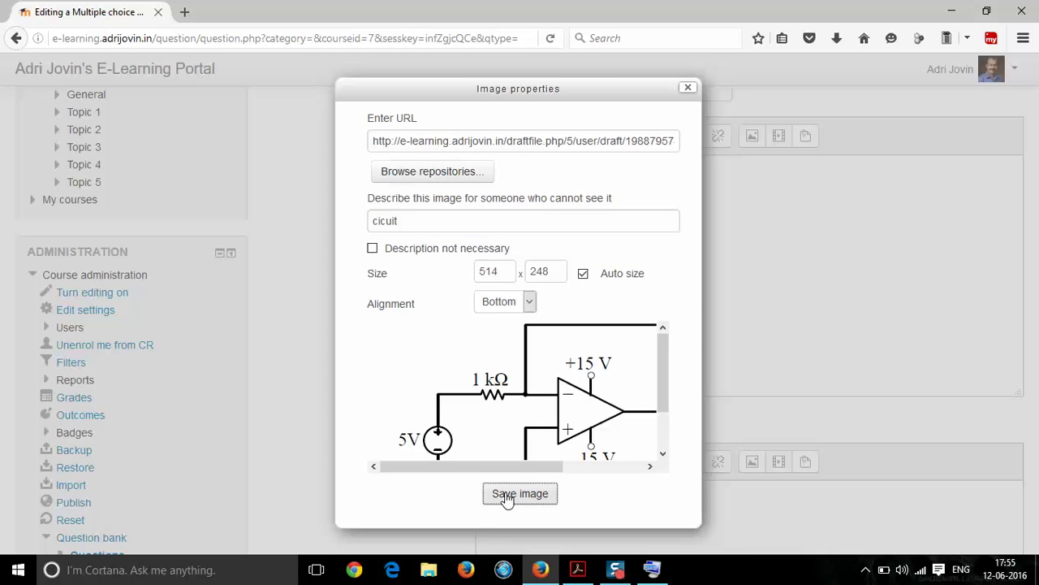
{"action": "left_click", "coordinate": [506, 497]}
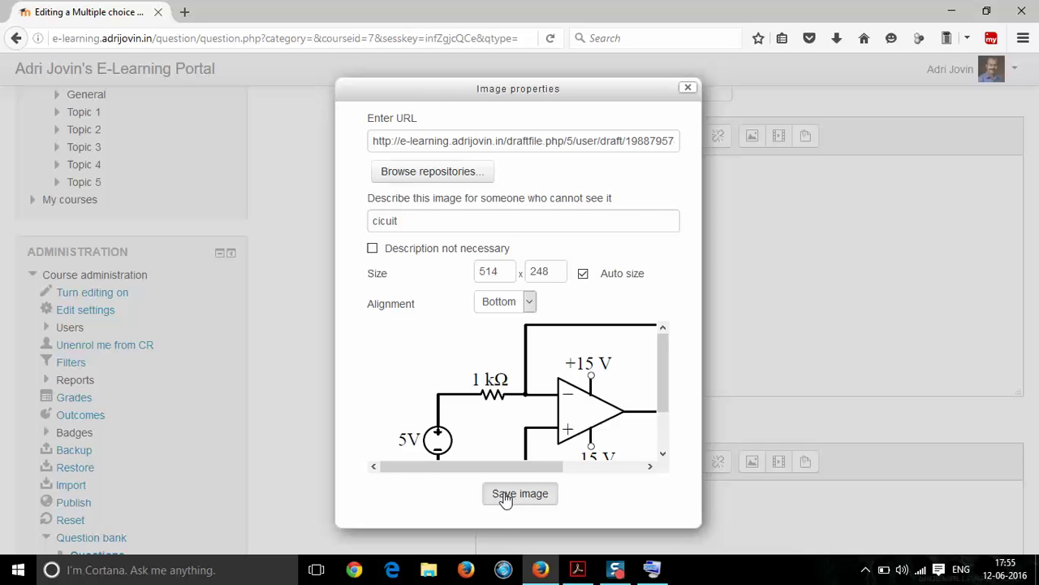
{"action": "left_click", "coordinate": [505, 497]}
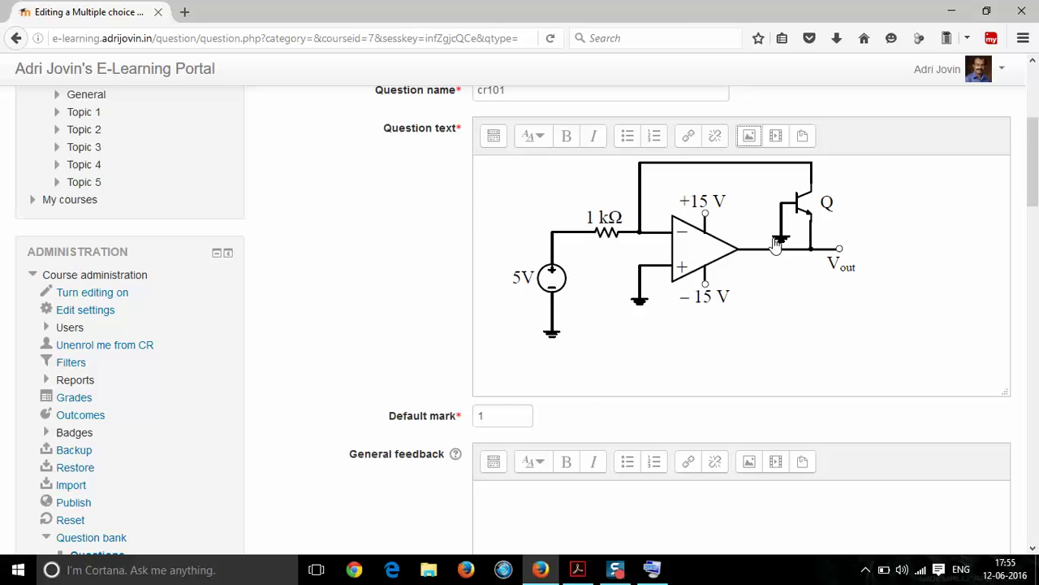
Enter 8 as Choice 2 with a 100% grade, use 2, 5 and 9 as the ungraded choices, and save the question.
{"action": "left_click_drag", "start_coordinate": [1035, 161], "coordinate": [1036, 301]}
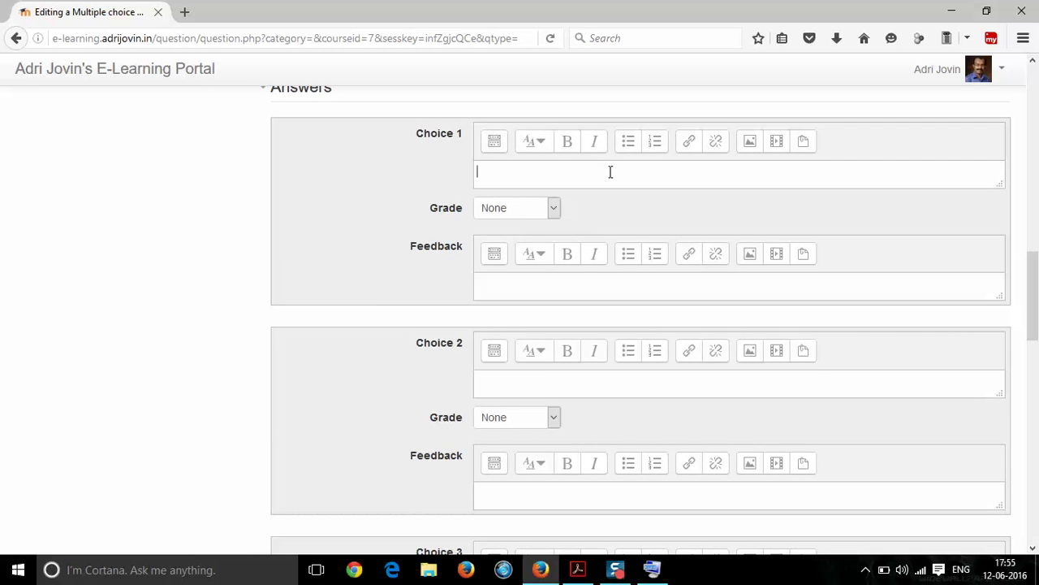
{"action": "left_click_drag", "start_coordinate": [1037, 252], "coordinate": [1037, 311]}
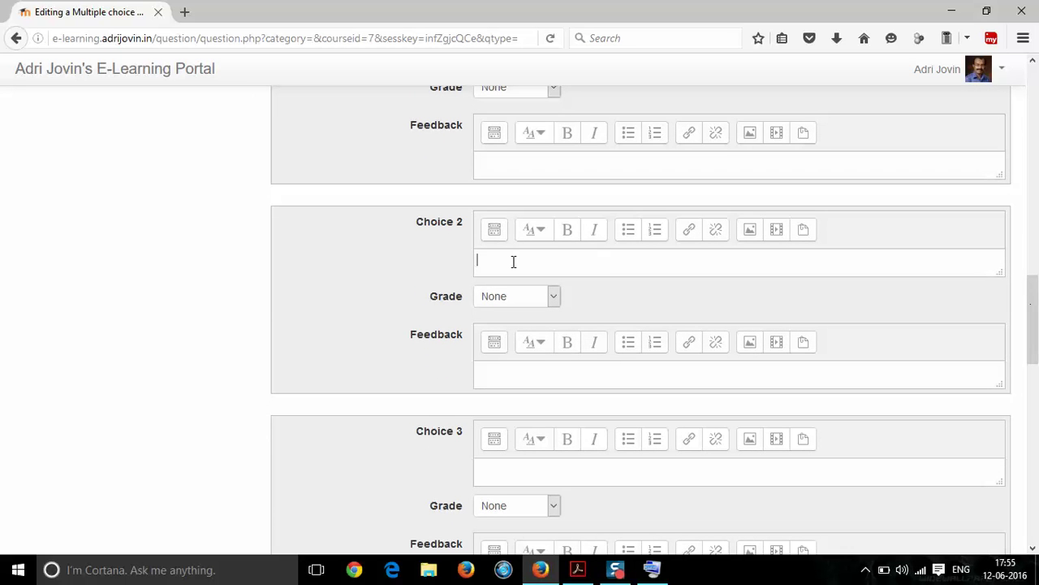
{"action": "left_click", "coordinate": [494, 301]}
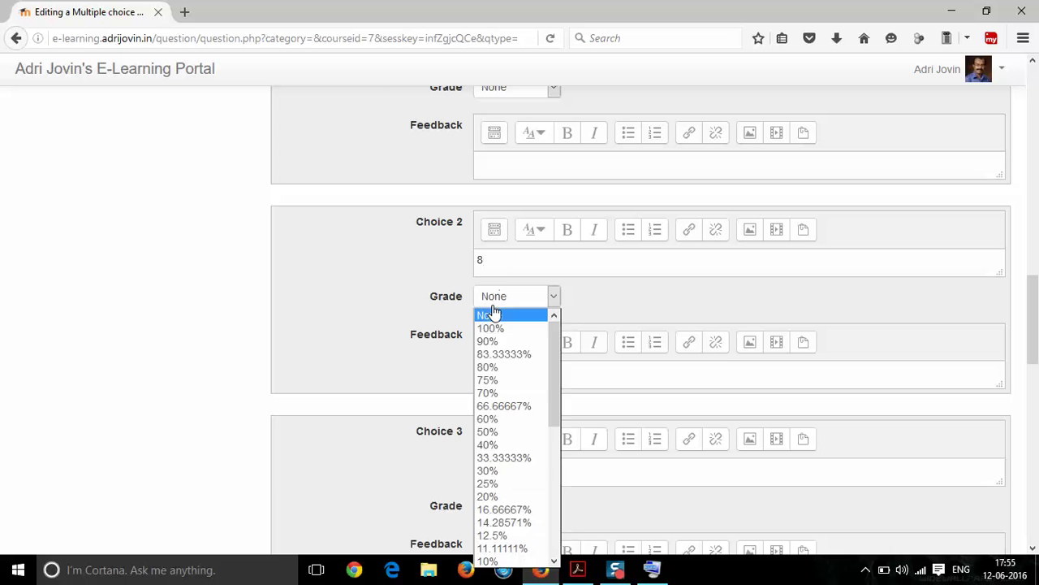
{"action": "left_click", "coordinate": [494, 330]}
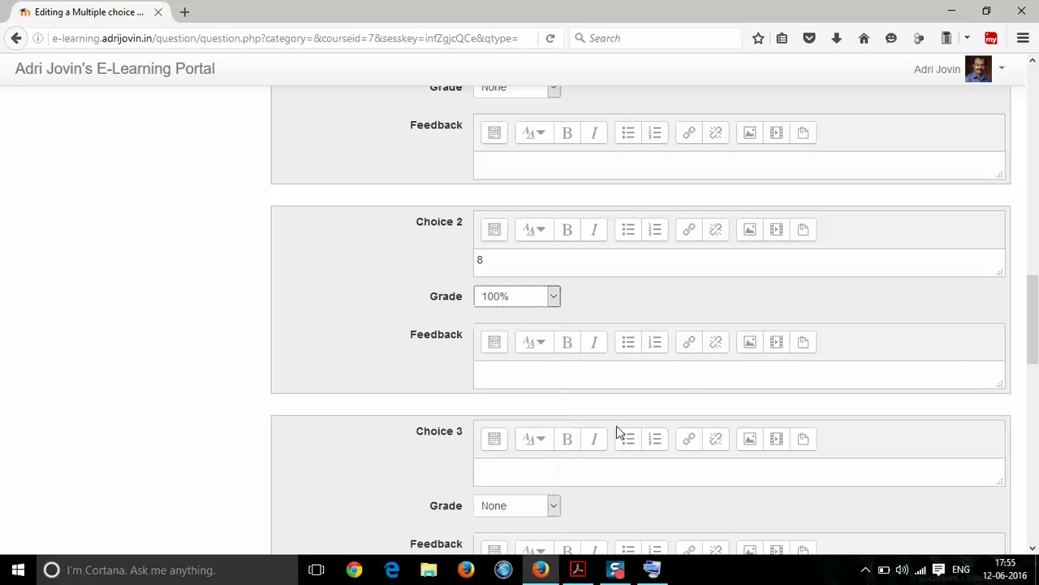
{"action": "left_click", "coordinate": [583, 471]}
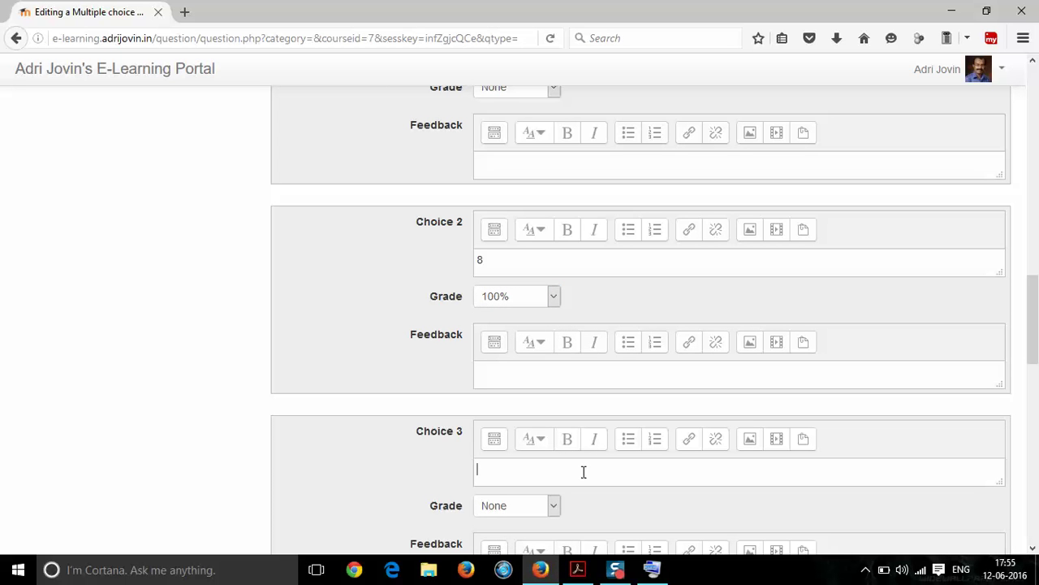
{"action": "scroll", "coordinate": [614, 340], "scroll_direction": "down", "scroll_amount": 5}
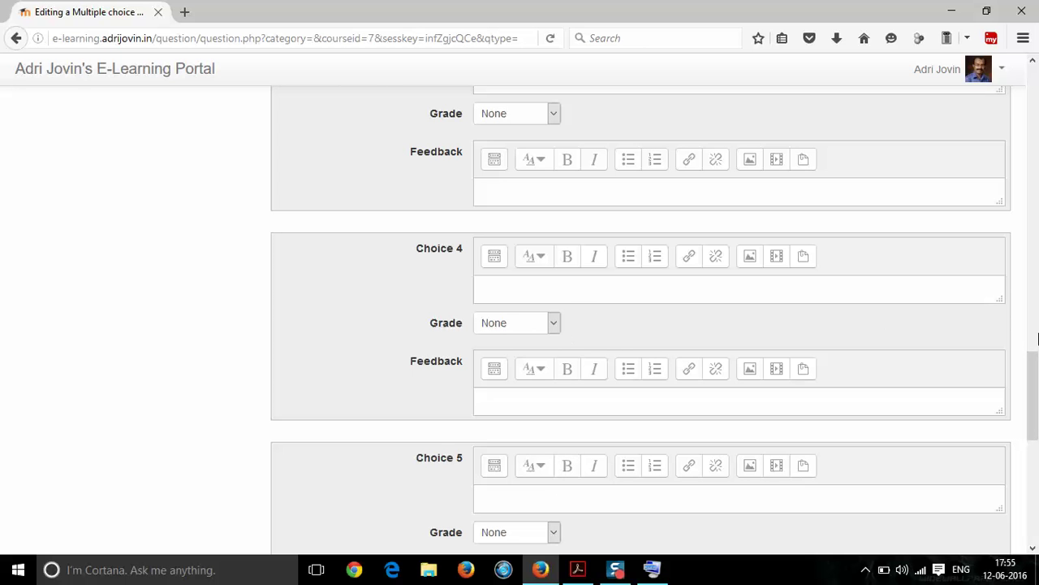
{"action": "mouse_move", "coordinate": [1036, 372]}
{"action": "left_mouse_down"}
{"action": "mouse_move", "coordinate": [1035, 333]}
{"action": "mouse_move", "coordinate": [1033, 380]}
{"action": "left_mouse_up"}
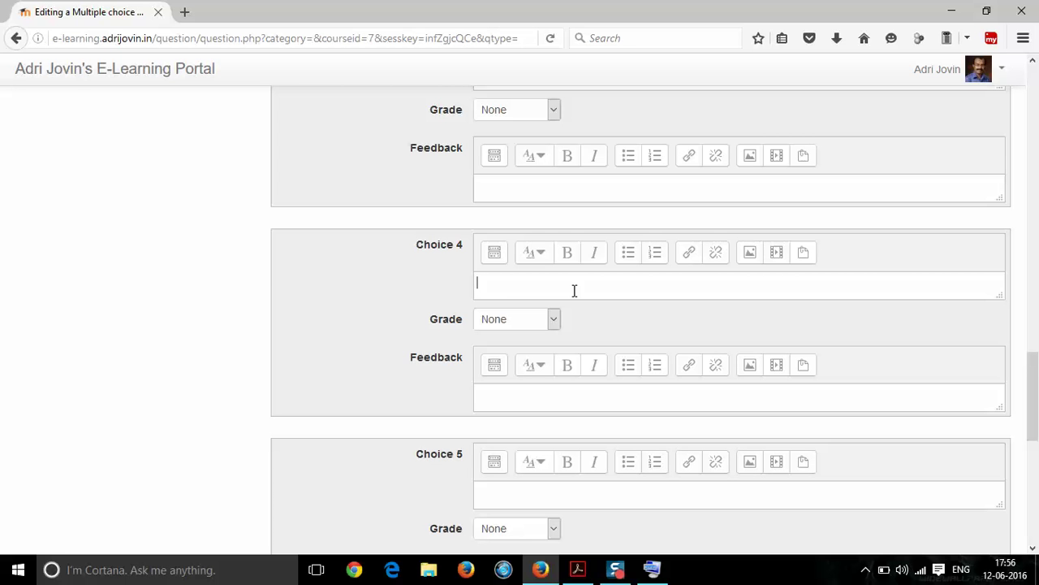
{"action": "left_click_drag", "start_coordinate": [1032, 406], "coordinate": [1032, 519]}
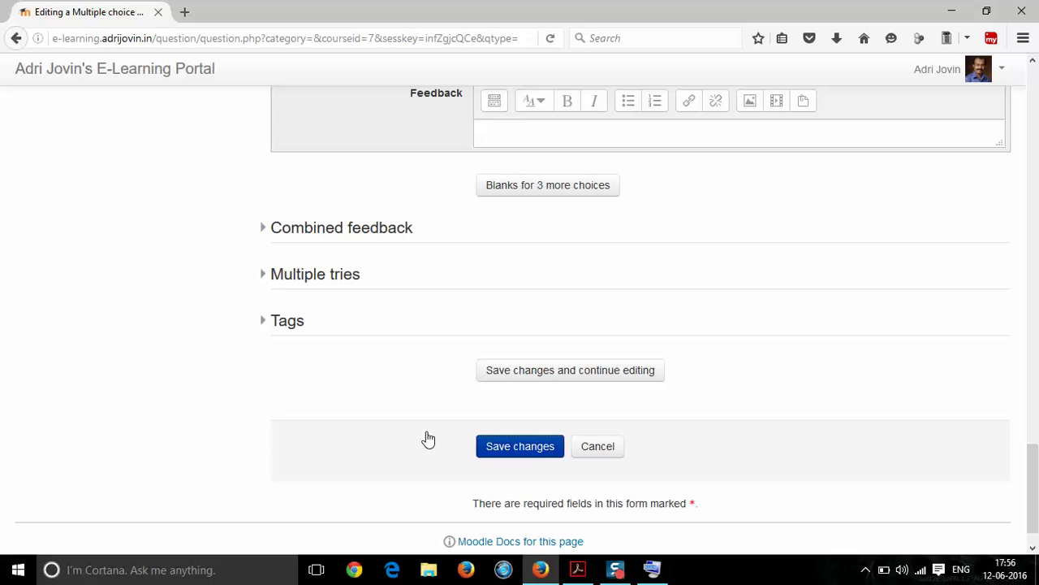
{"action": "left_click", "coordinate": [536, 455]}
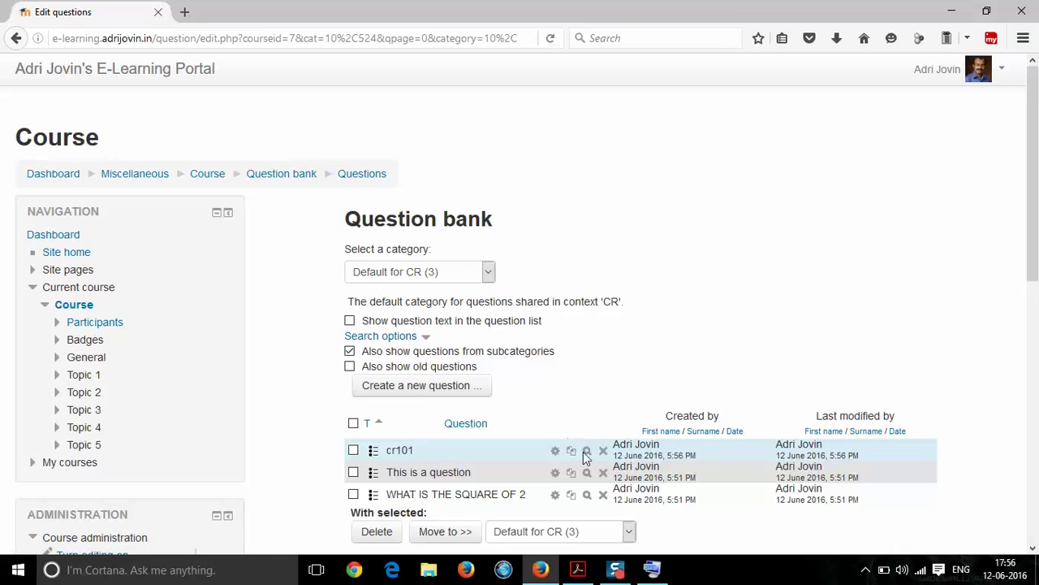
Preview question cr101, fill in its correct response, and close the preview.
{"action": "left_click", "coordinate": [588, 451]}
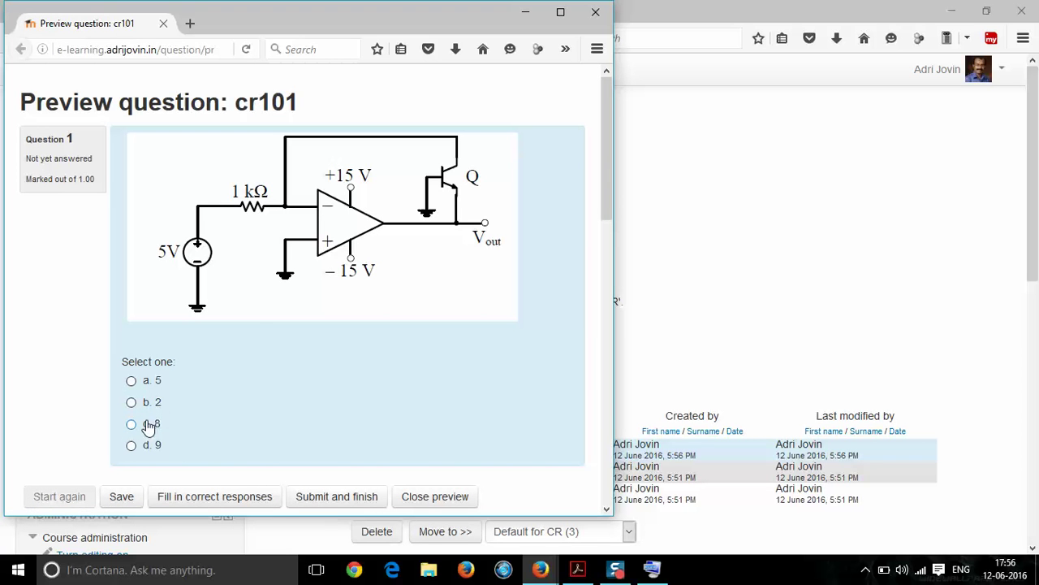
{"action": "left_click", "coordinate": [247, 497]}
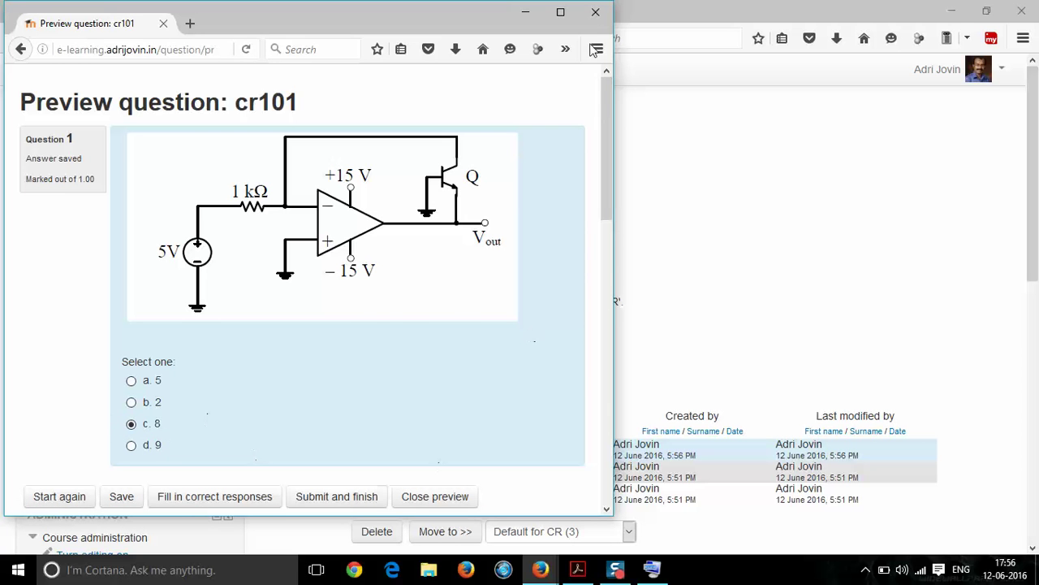
{"action": "left_click", "coordinate": [595, 13]}
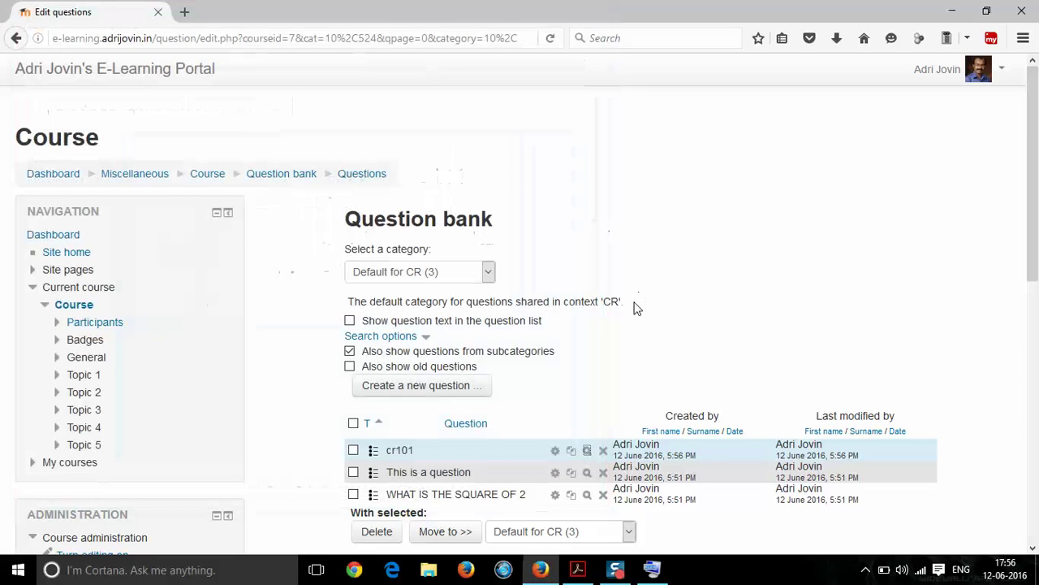
Start another new Multiple choice question from the question bank.
{"action": "left_click", "coordinate": [427, 391]}
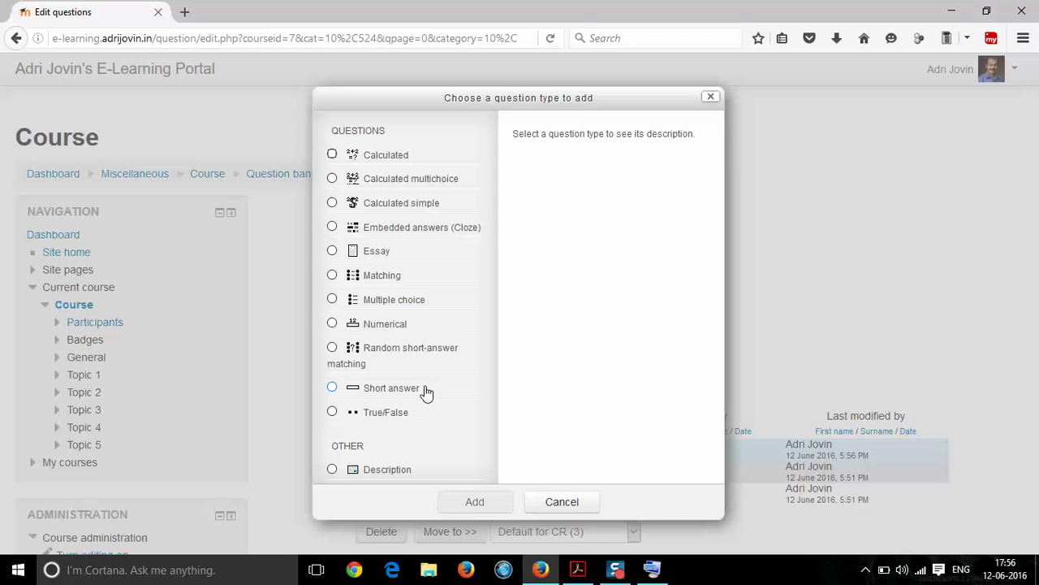
{"action": "left_click", "coordinate": [333, 301]}
{"action": "left_click", "coordinate": [476, 502]}
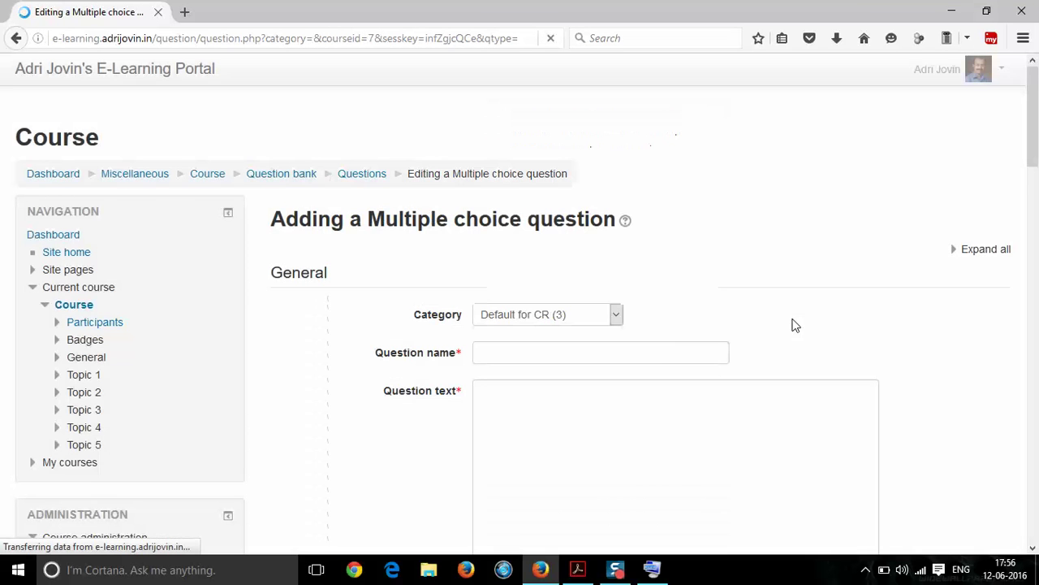
Enter cr02 as the name of the new multiple choice question.
{"action": "left_click_drag", "start_coordinate": [1033, 144], "coordinate": [1033, 173]}
{"action": "scroll", "coordinate": [1034, 173], "scroll_direction": "down", "scroll_amount": 1}
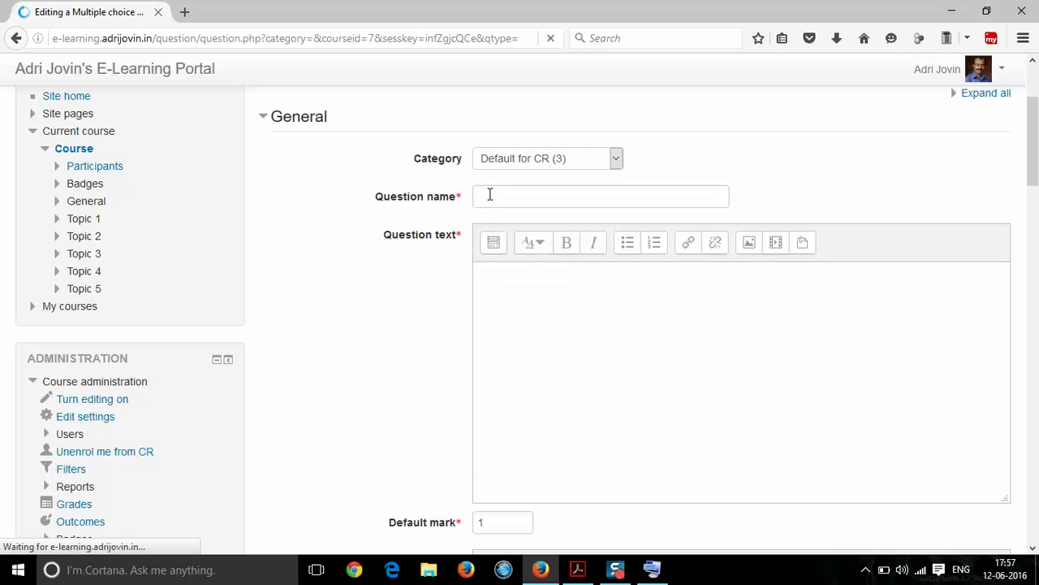
{"action": "left_click", "coordinate": [490, 195]}
{"action": "type", "text": "cr"}
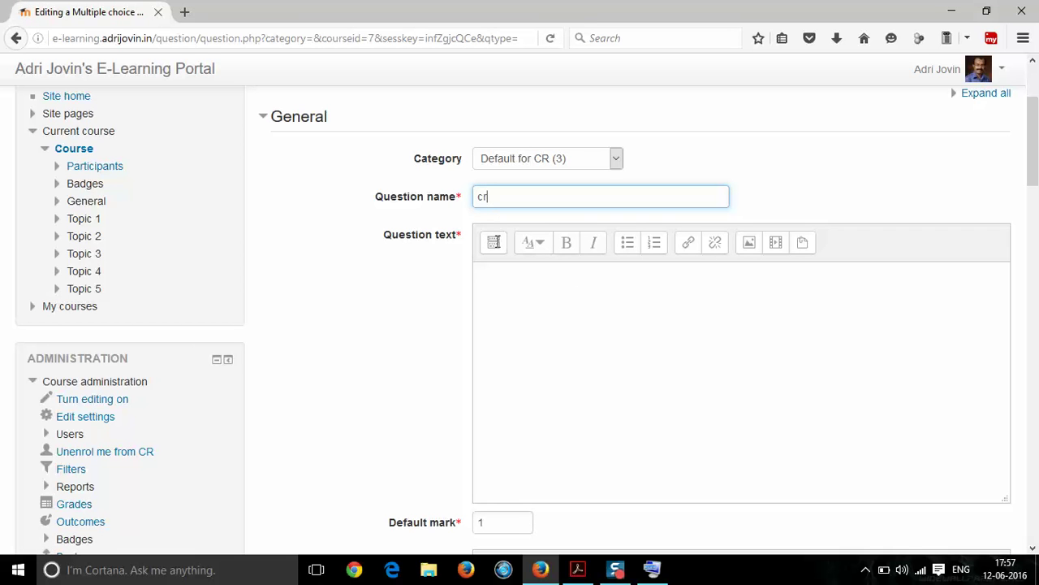
{"action": "type", "text": "02"}
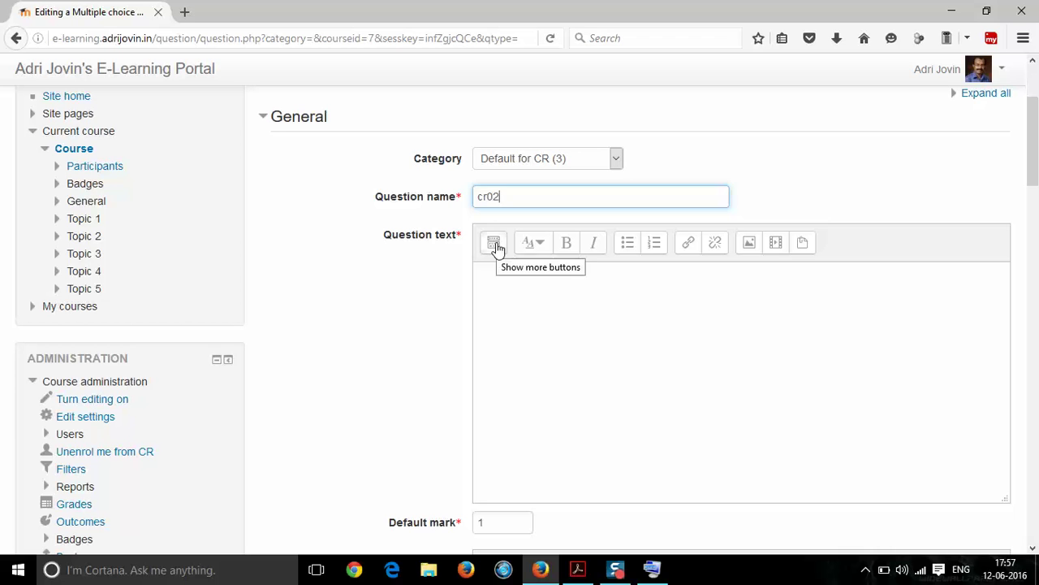
Reveal the additional formatting tools for the question text and open its equation editor.
{"action": "left_click", "coordinate": [495, 245]}
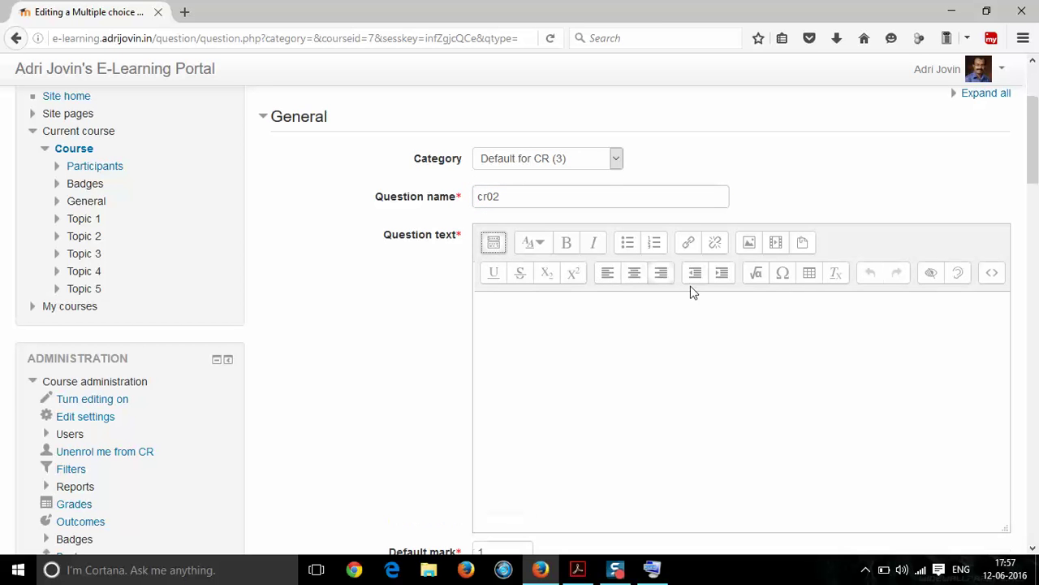
{"action": "left_click", "coordinate": [756, 276]}
{"action": "left_click", "coordinate": [754, 275]}
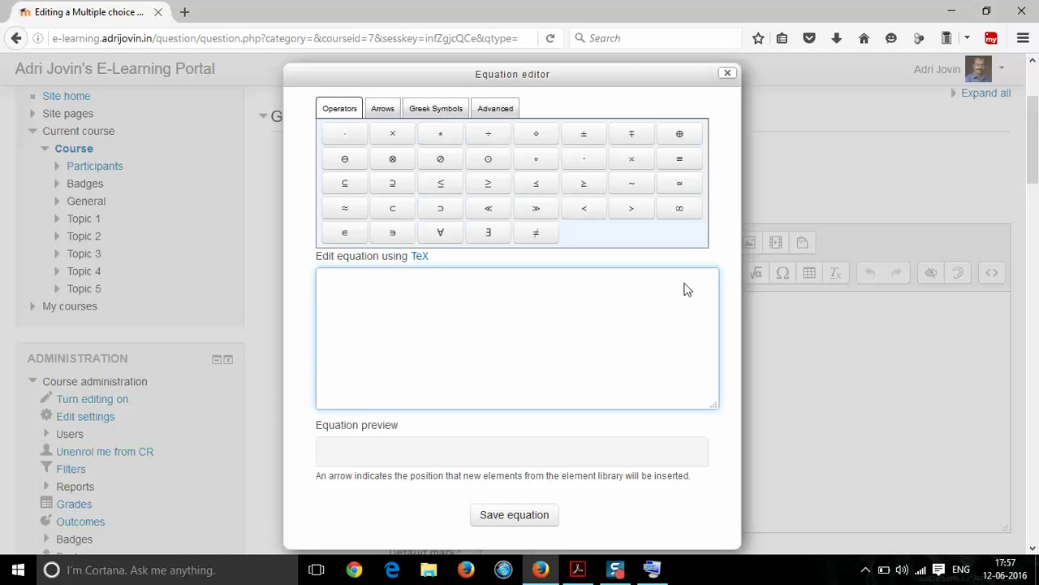
Open the TeX notation documentation and copy the sample fraction and square root expression under Language Conventions, without its $$ markers.
{"action": "left_click", "coordinate": [420, 267]}
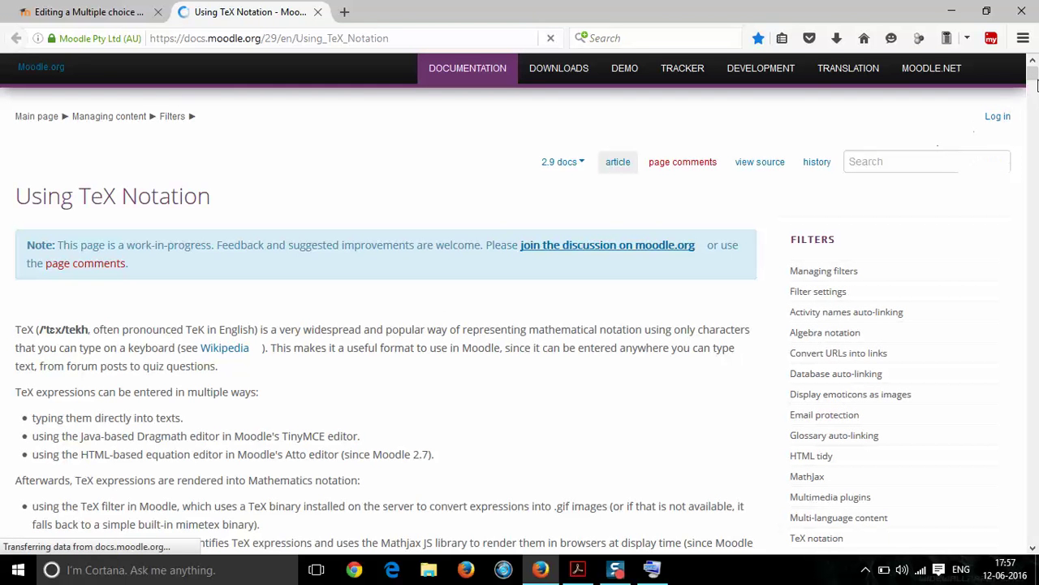
{"action": "left_click_drag", "start_coordinate": [1034, 87], "coordinate": [1032, 114]}
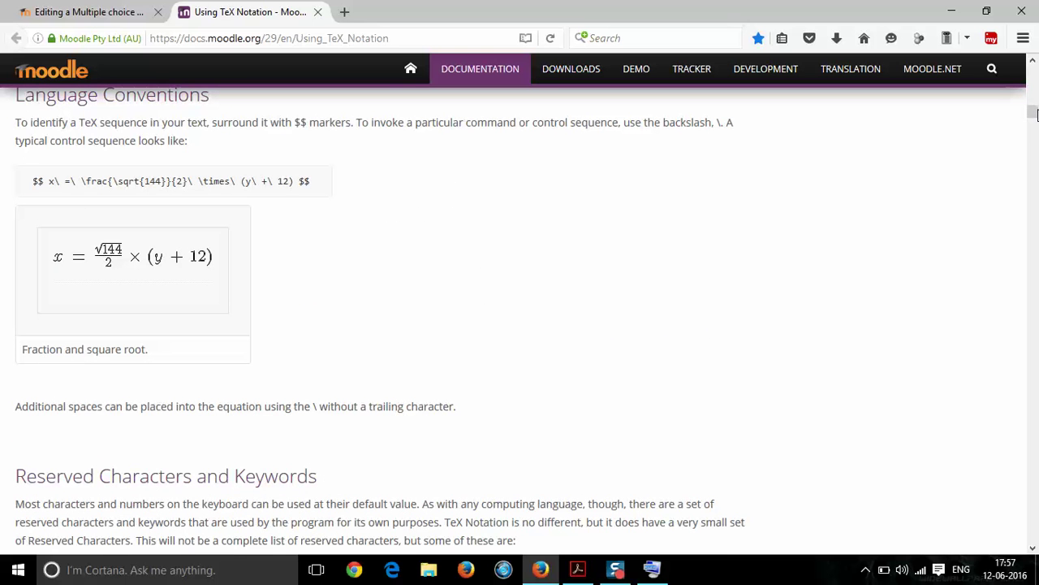
{"action": "left_click_drag", "start_coordinate": [50, 182], "coordinate": [295, 185]}
{"action": "key", "text": "ctrl+c"}
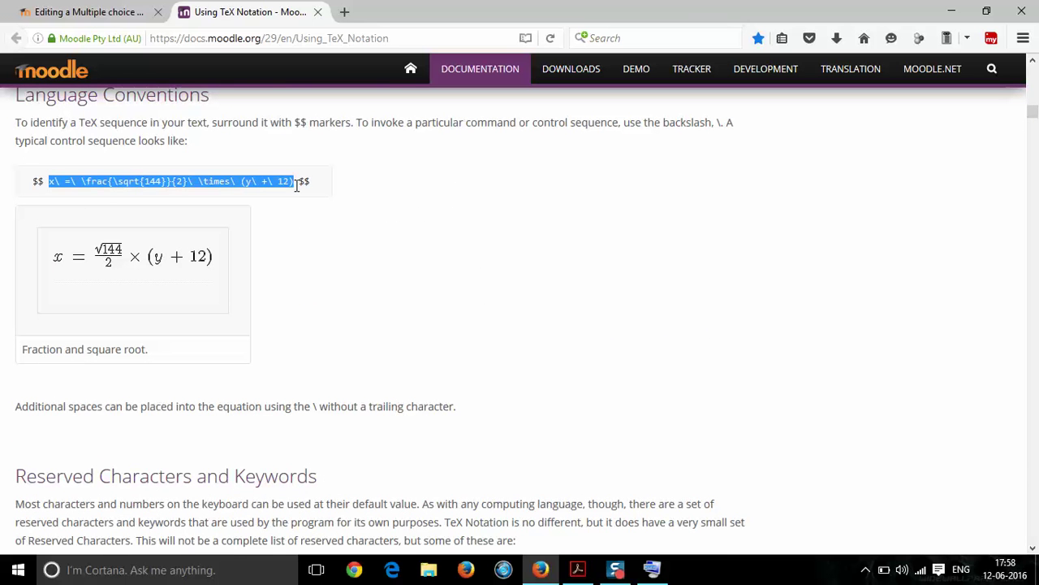
Paste the copied expression x\ =\ \frac{\sqrt{144}}{2}\ \times\ (y\ +\ 12) into the equation editor and save it into the question text.
{"action": "left_click", "coordinate": [42, 15]}
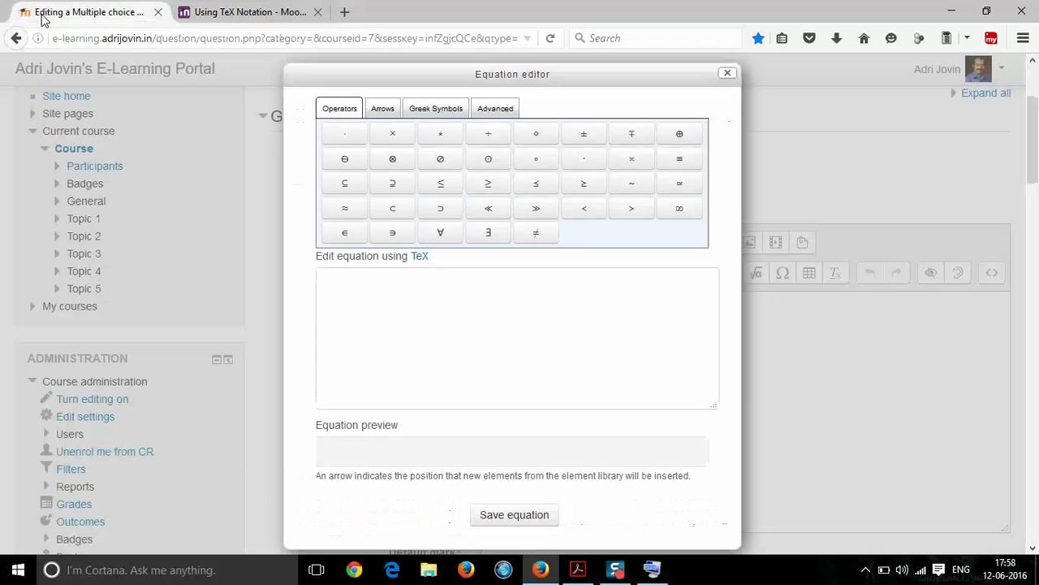
{"action": "left_click", "coordinate": [346, 312]}
{"action": "key", "text": "ctrl+v"}
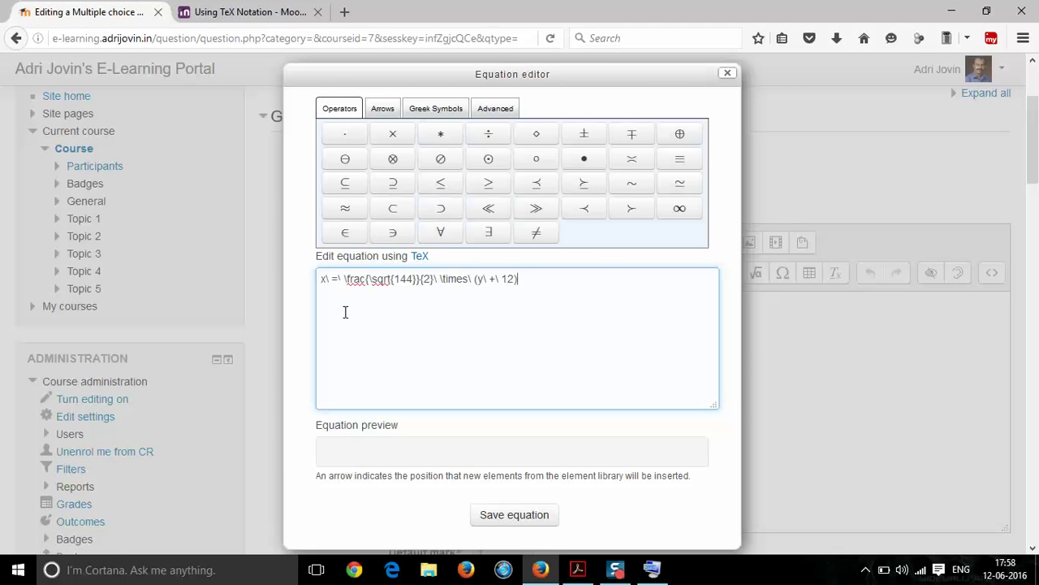
{"action": "left_click", "coordinate": [430, 465]}
{"action": "left_click", "coordinate": [491, 521]}
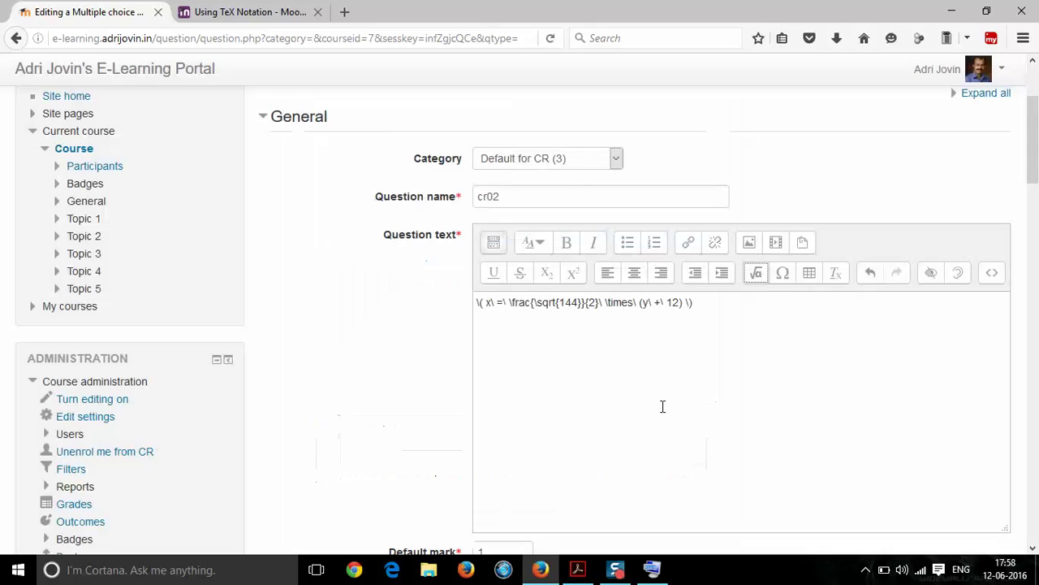
Enter 6 as Choice 1 and 9 as Choice 2, giving Choice 2 a 100% grade.
{"action": "left_click_drag", "start_coordinate": [1035, 94], "coordinate": [1028, 283]}
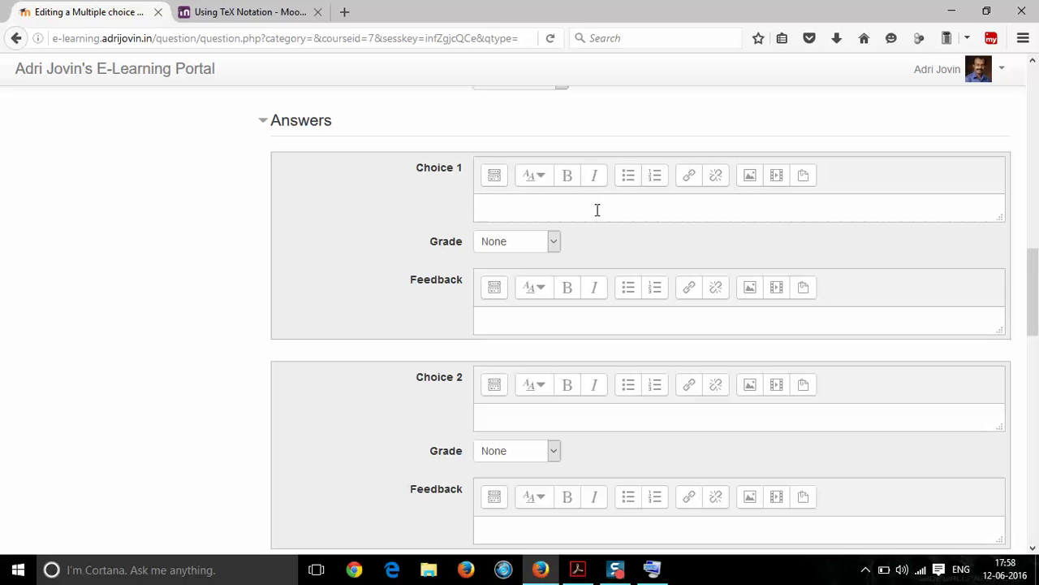
{"action": "type", "text": "6"}
{"action": "left_click", "coordinate": [515, 448]}
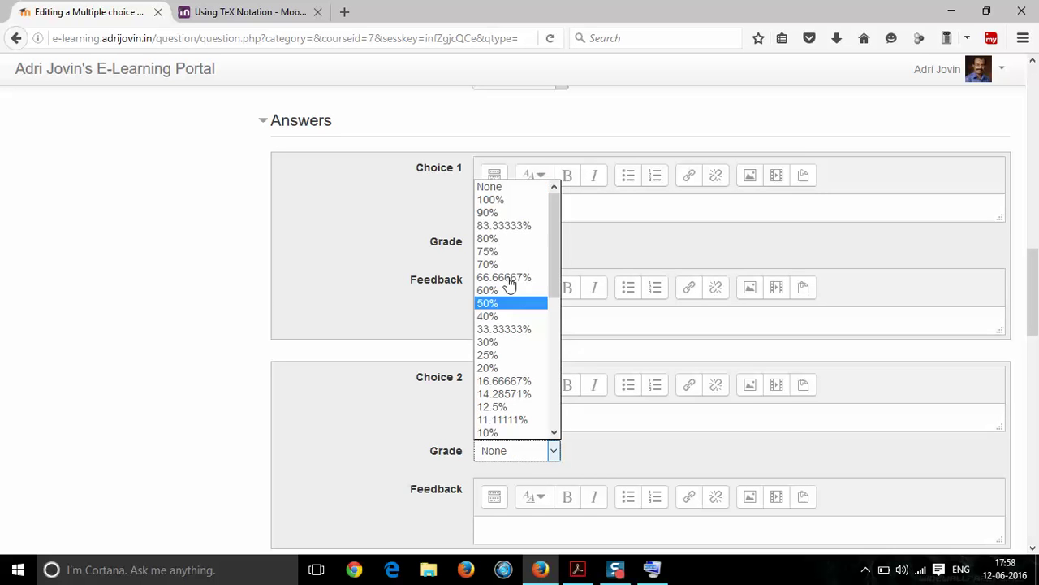
{"action": "left_click", "coordinate": [492, 199]}
Enter 3 as Choice 3 and 45 as Choice 4, both ungraded, and save the question.
{"action": "left_click_drag", "start_coordinate": [1037, 264], "coordinate": [1036, 321]}
{"action": "left_click", "coordinate": [574, 335]}
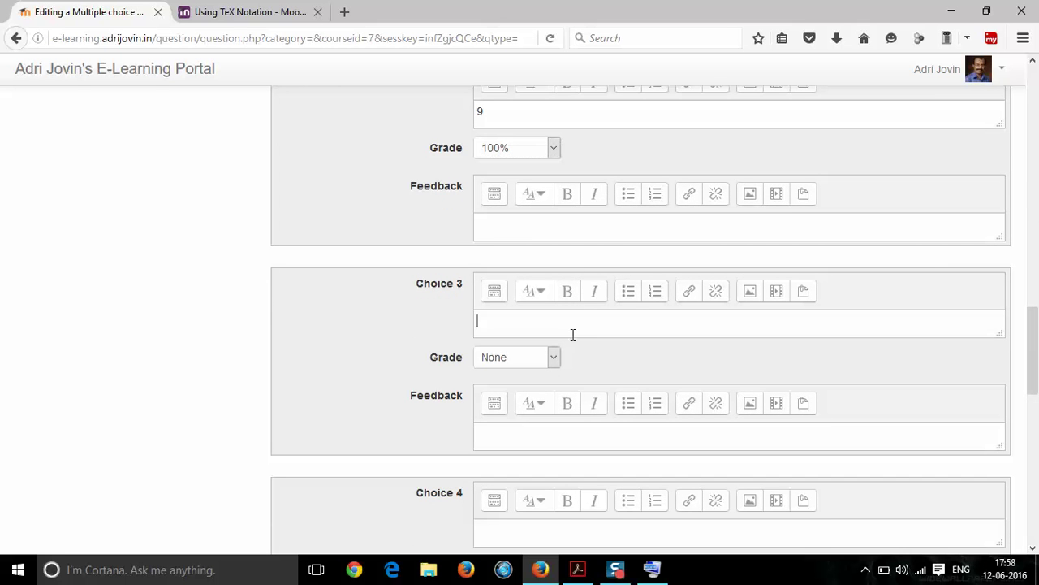
{"action": "type", "text": "3"}
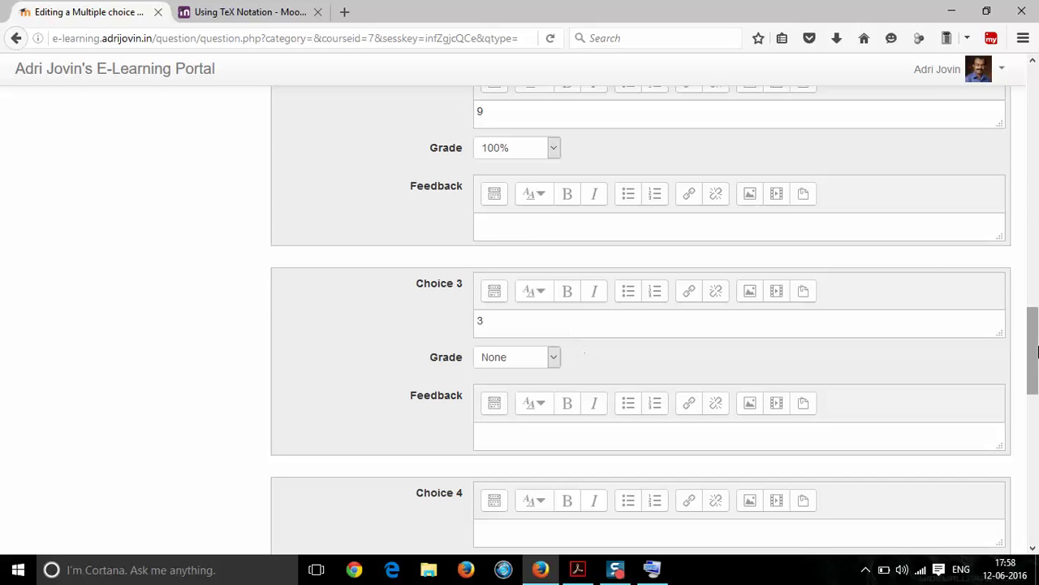
{"action": "scroll", "coordinate": [585, 338], "scroll_direction": "down", "scroll_amount": 3}
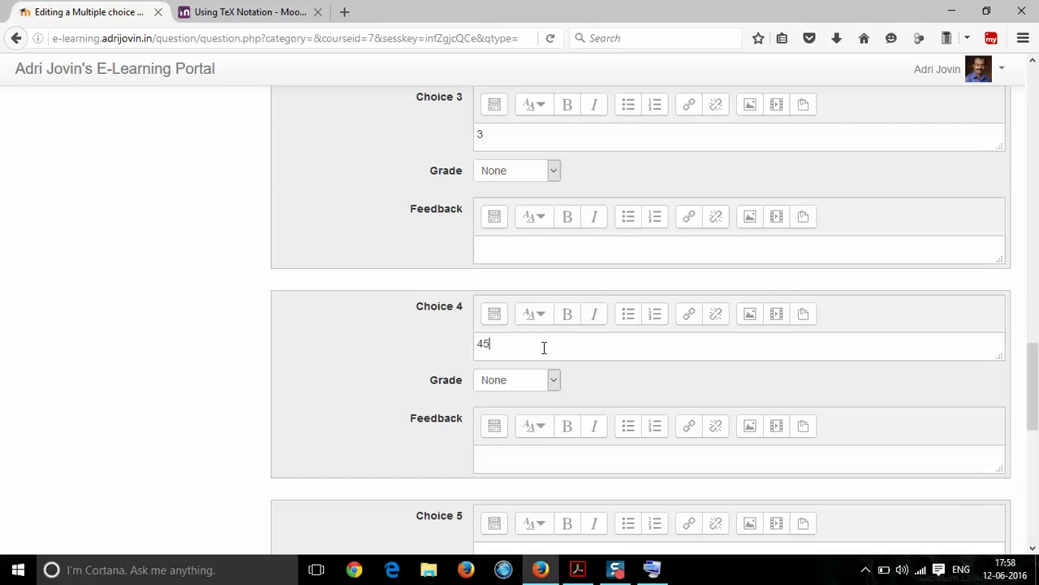
{"action": "left_click_drag", "start_coordinate": [1032, 393], "coordinate": [974, 466]}
{"action": "scroll", "coordinate": [1032, 471], "scroll_direction": "down", "scroll_amount": 3}
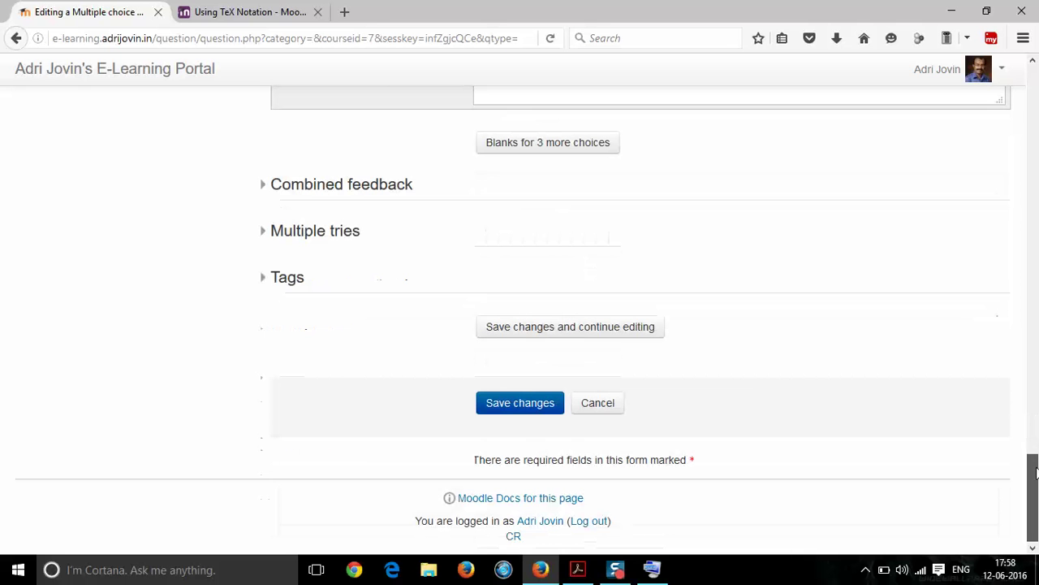
{"action": "left_click", "coordinate": [527, 403]}
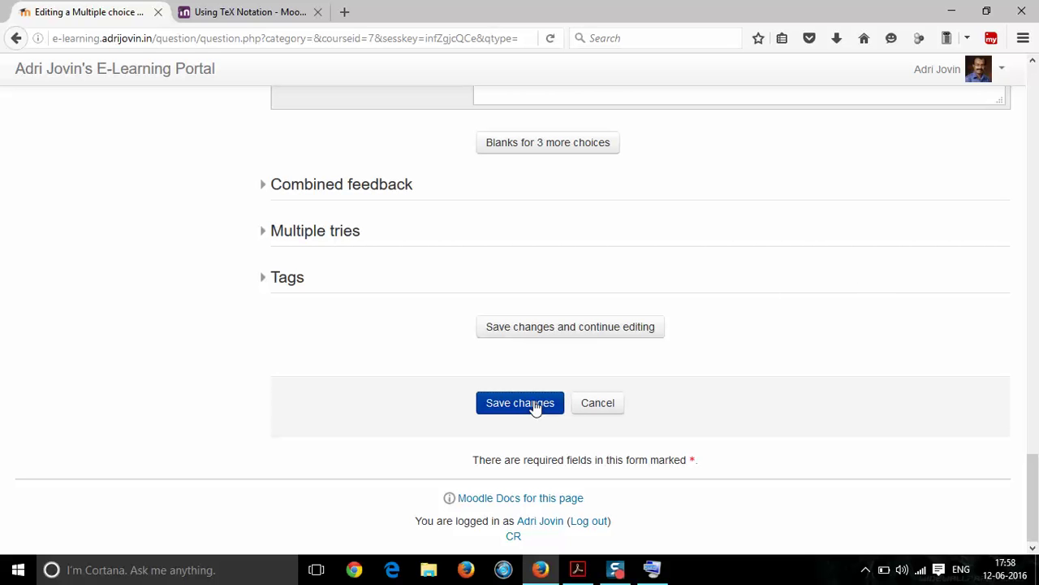
{"action": "left_click", "coordinate": [535, 408]}
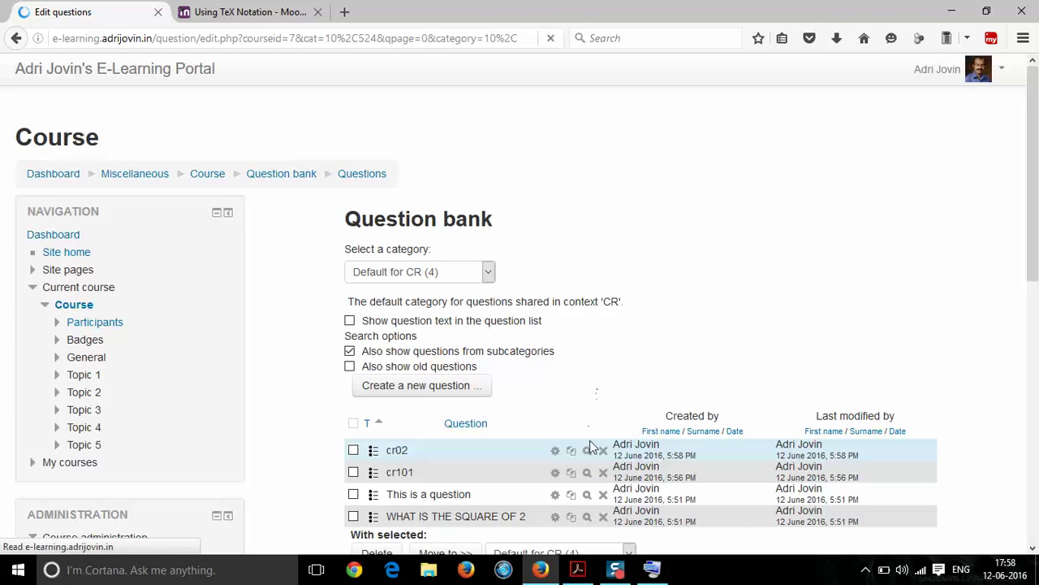
Preview question cr02, fill in its correct response, and close the preview.
{"action": "left_click", "coordinate": [587, 451]}
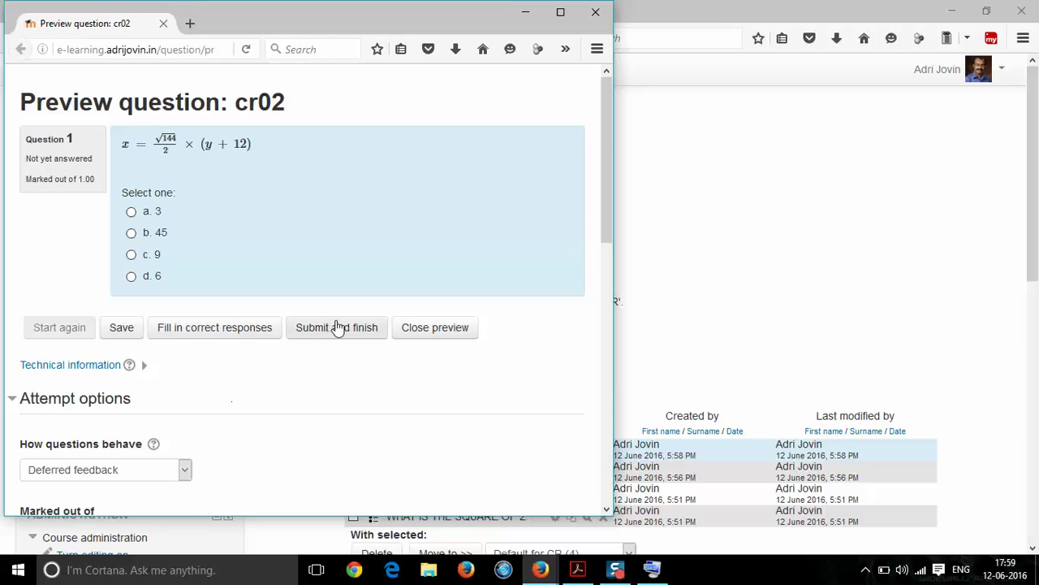
{"action": "left_click", "coordinate": [252, 341]}
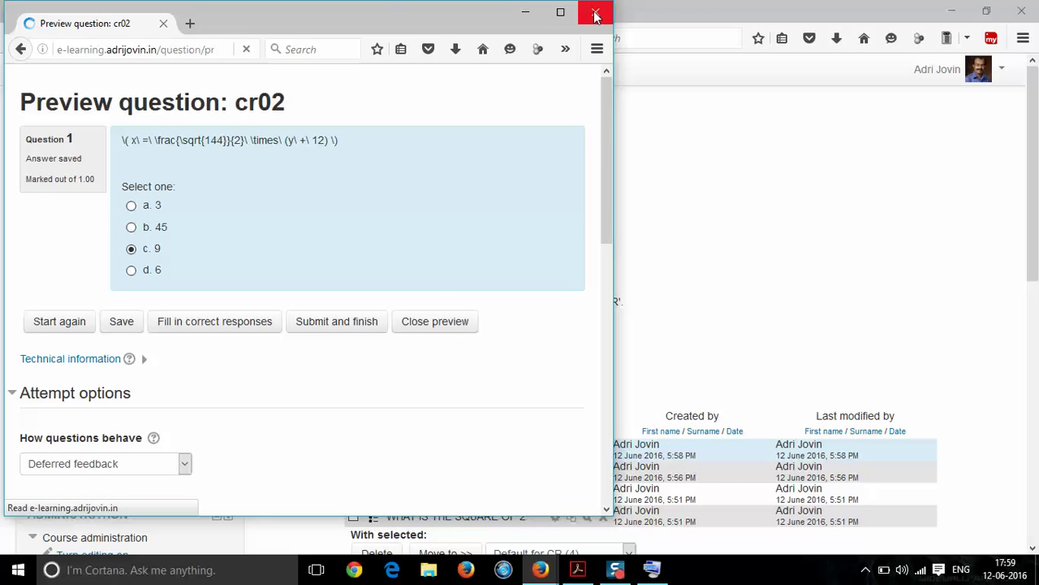
{"action": "left_click", "coordinate": [437, 331]}
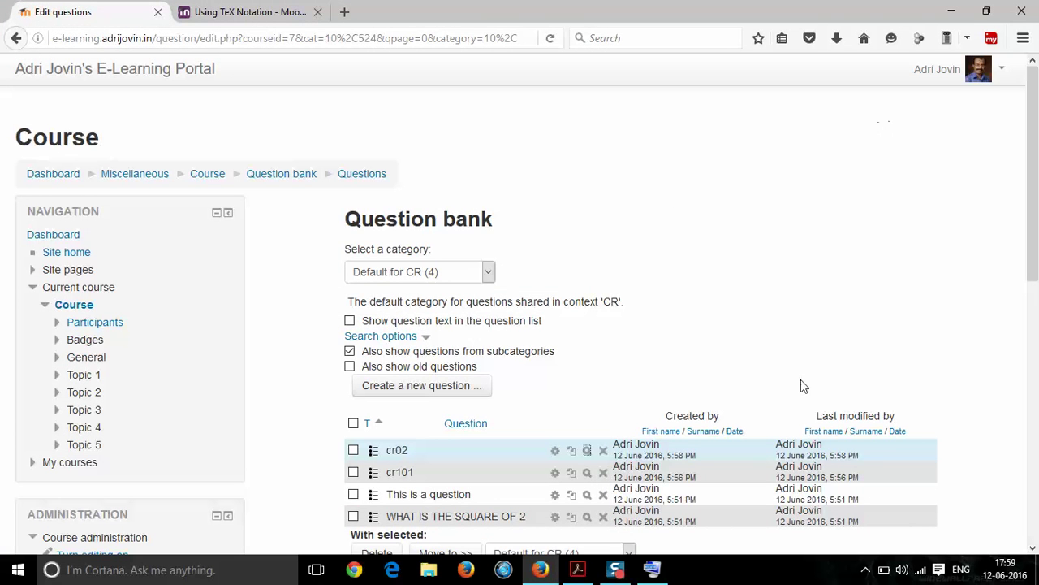